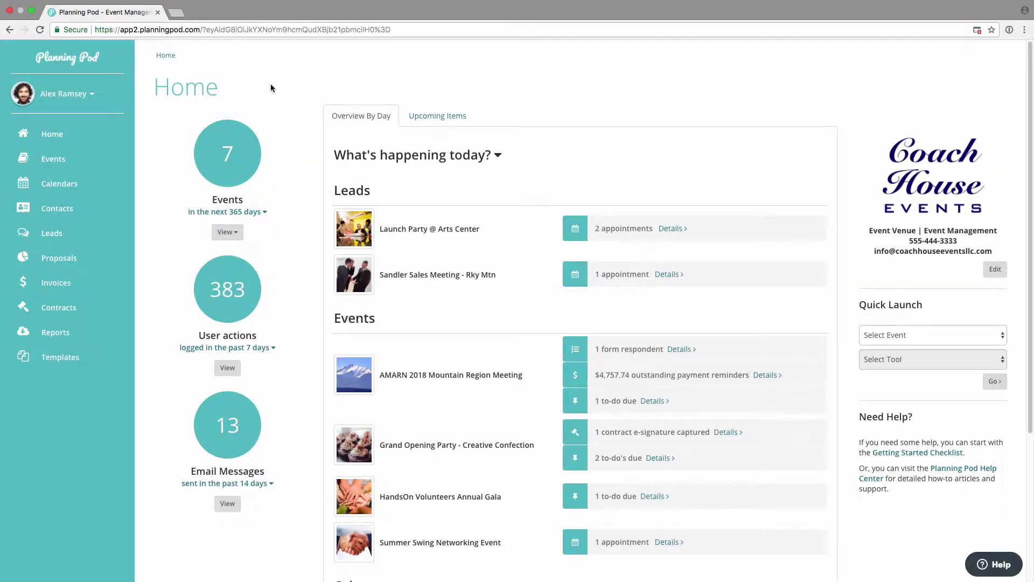
Go from the Events list to the Summer Swing Networking Event dashboard and its Vision Board
click(61, 164)
scroll(427, 284, down, 6)
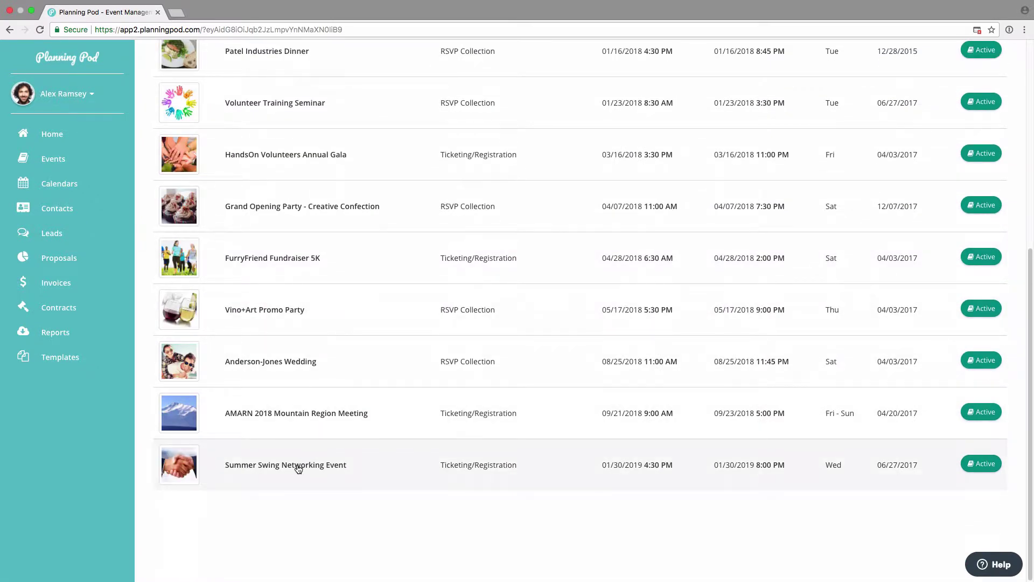
click(298, 466)
scroll(366, 401, down, 10)
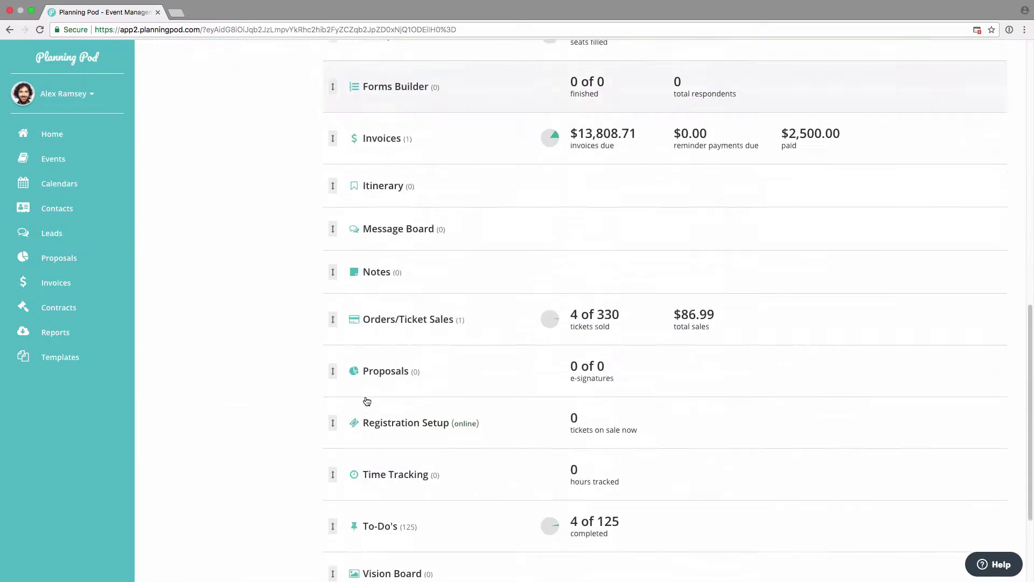
scroll(366, 400, down, 3)
click(382, 427)
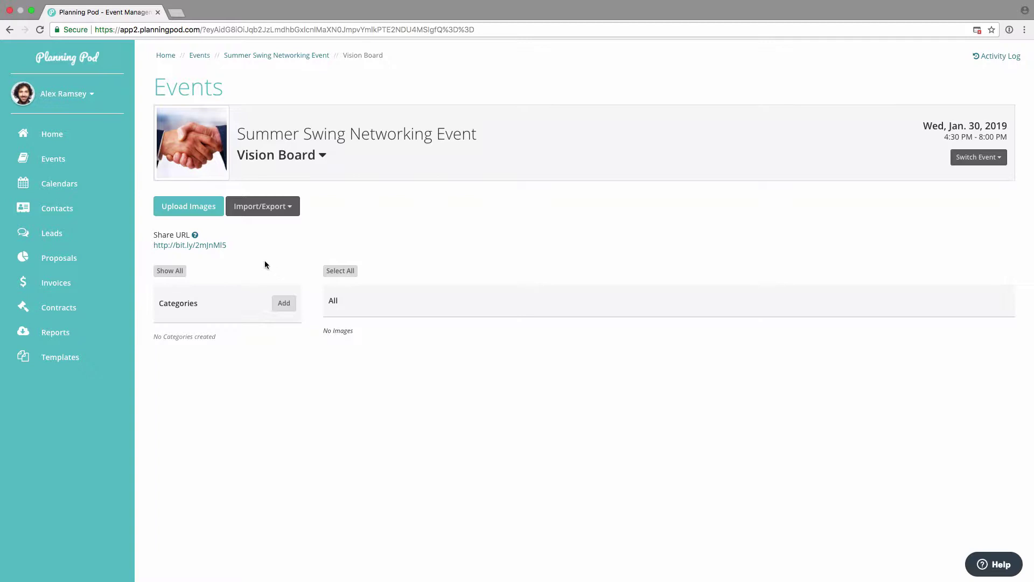
Upload the first six images, starting with ClassicHotelExterior1345.png, to the vision board
click(192, 205)
click(389, 180)
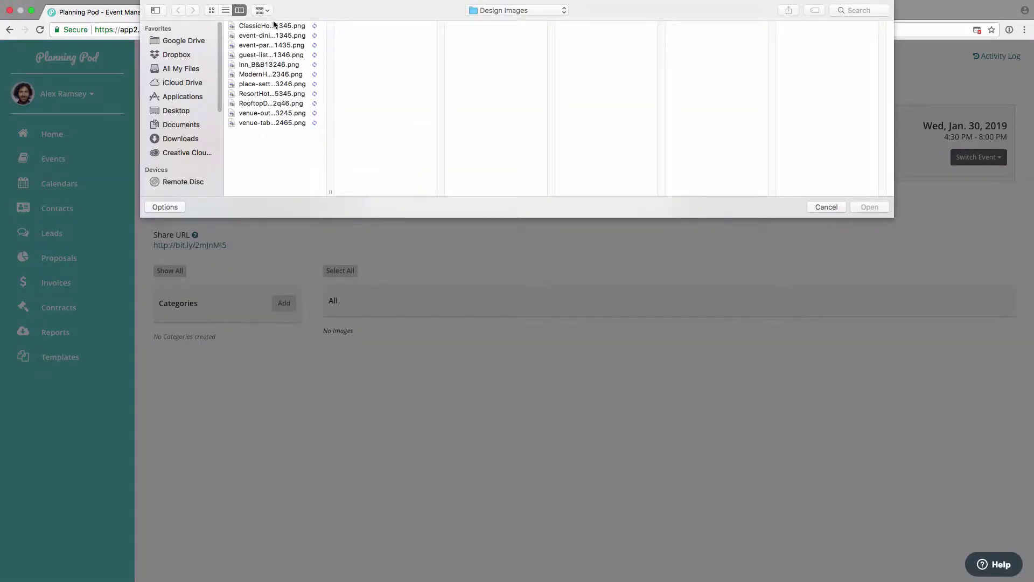
click(274, 25)
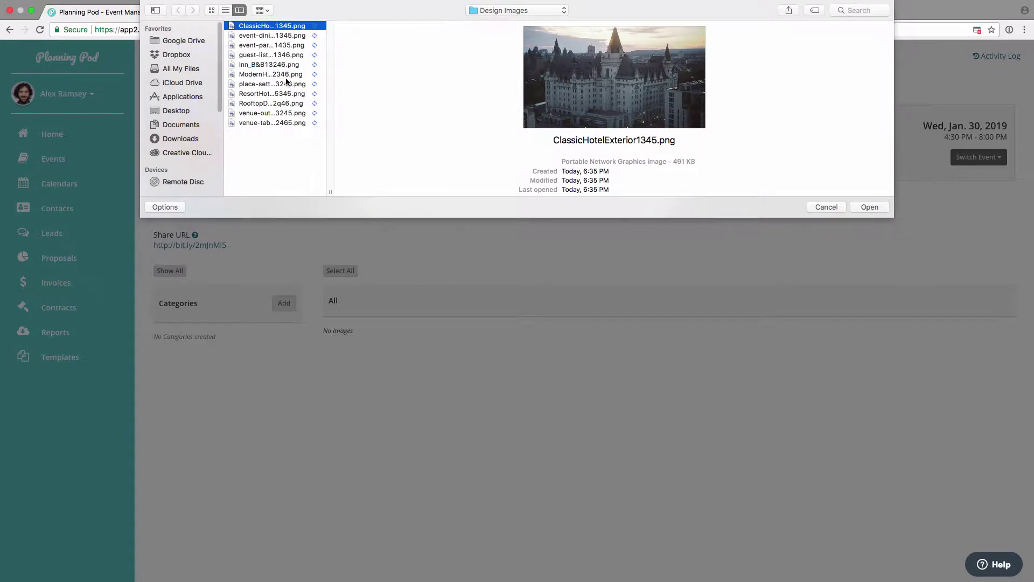
shift+click(285, 74)
click(861, 205)
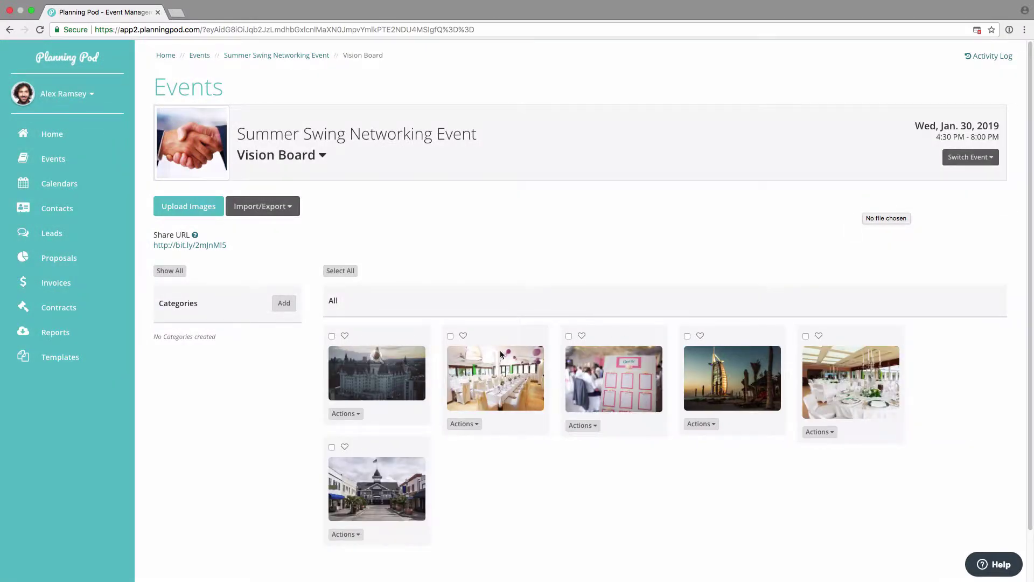
Upload the remaining five images, from place-setting-dinner3246.png onward, and review the board
click(206, 203)
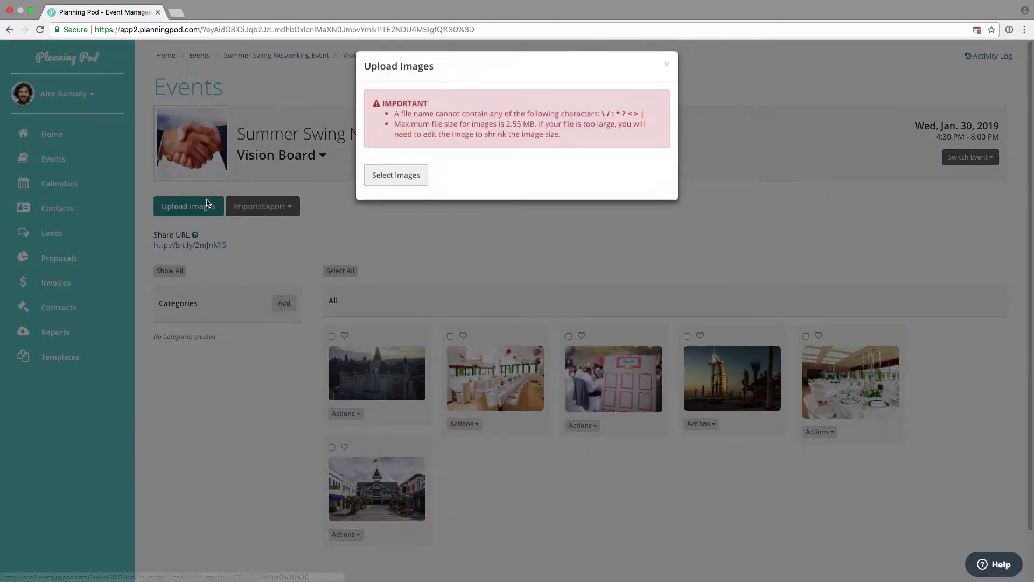
click(389, 181)
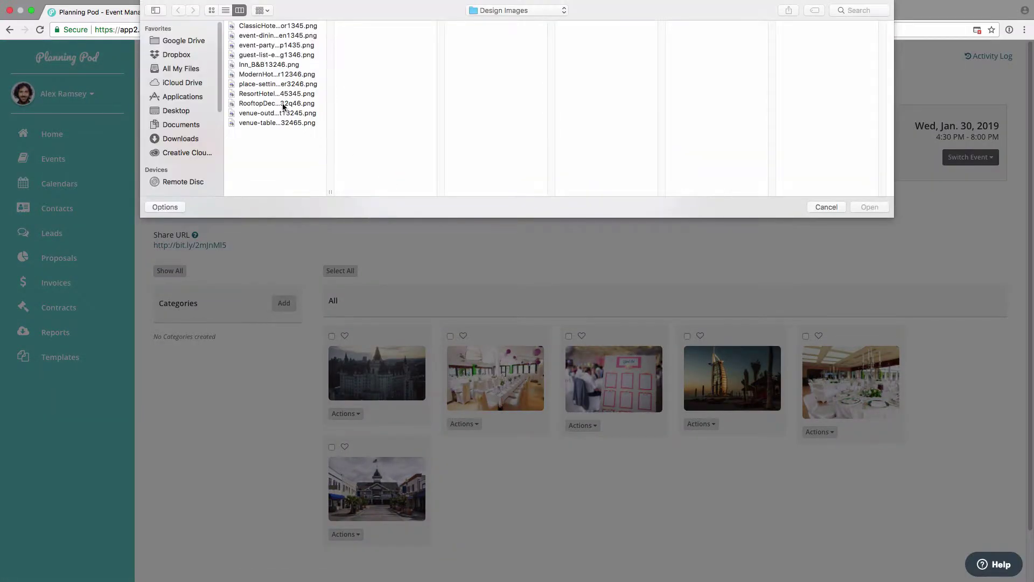
click(280, 85)
shift+click(282, 122)
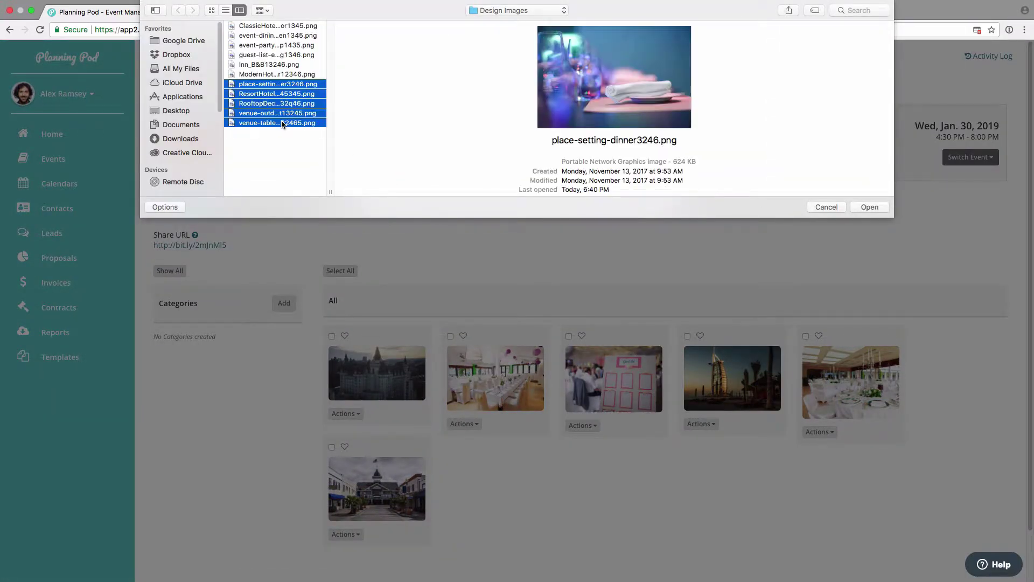
click(858, 206)
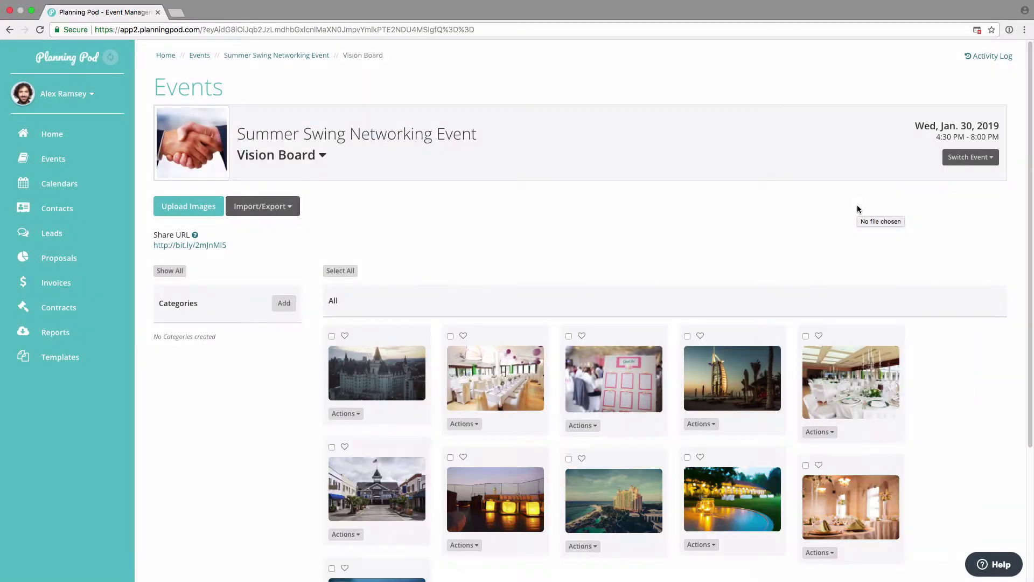
scroll(693, 319, down, 3)
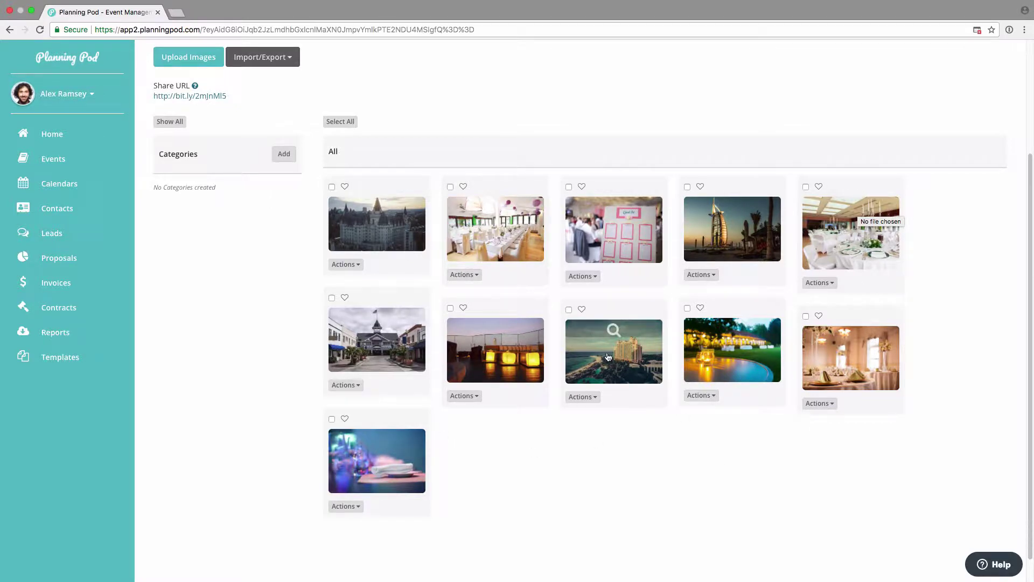
scroll(324, 302, up, 3)
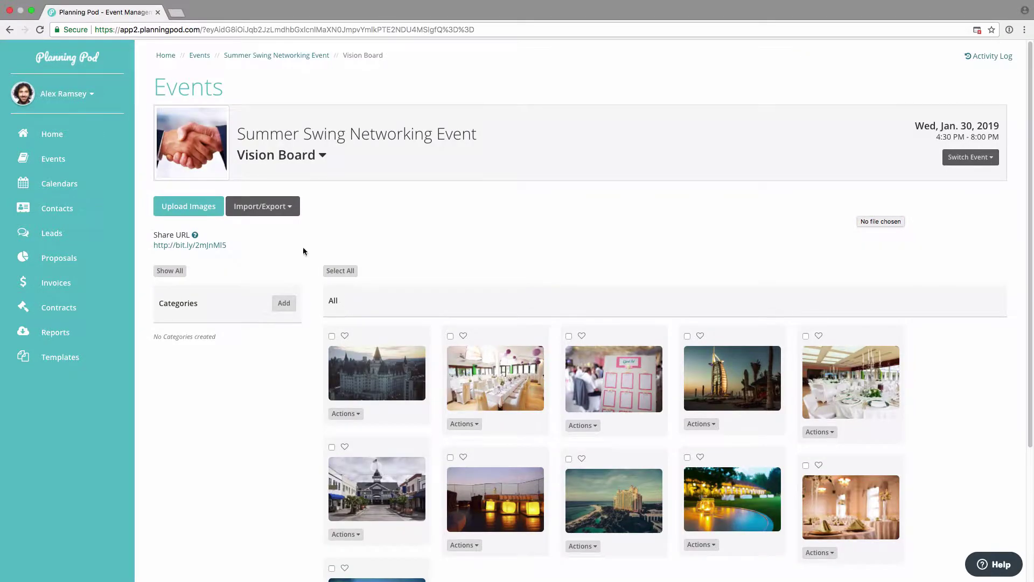
Import the painted tower photo from Google Photos' Photos from posts > 2016-01-04 album
click(262, 207)
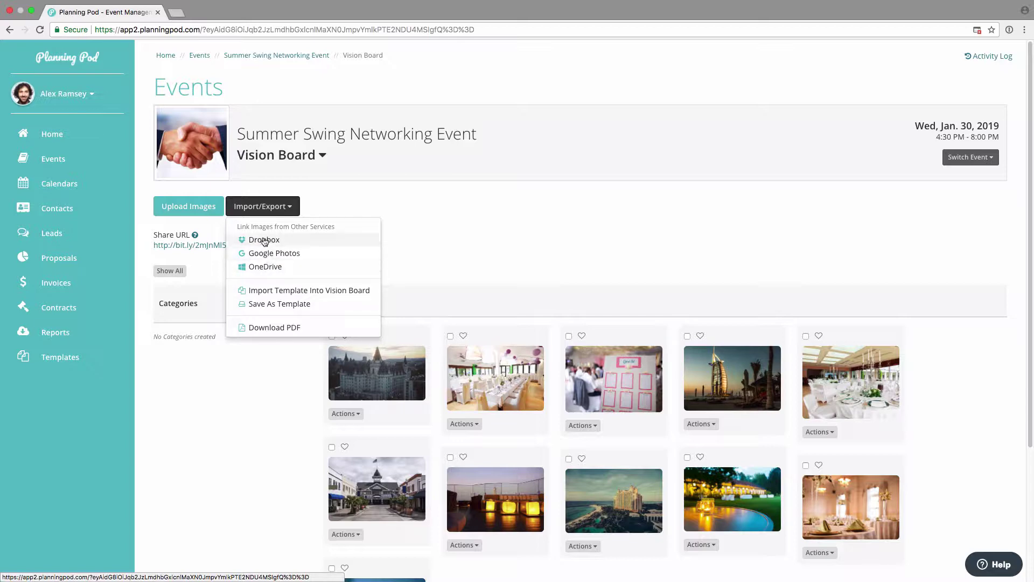
click(264, 256)
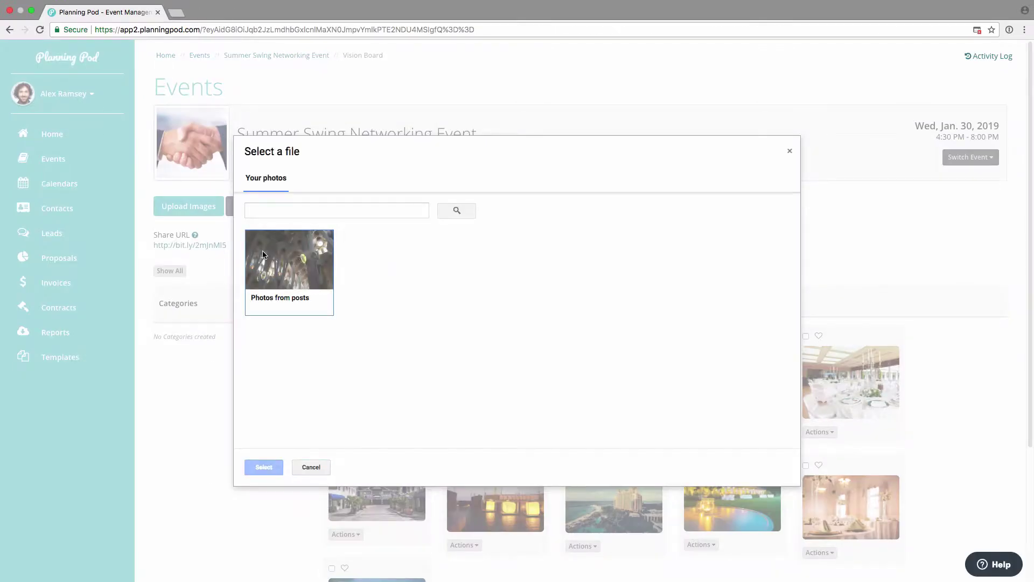
click(295, 277)
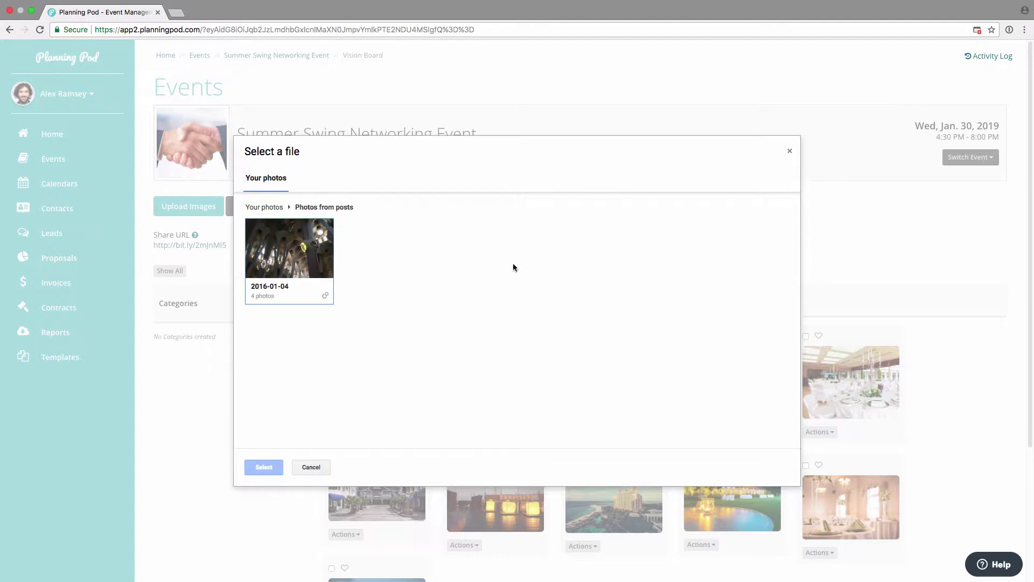
click(299, 267)
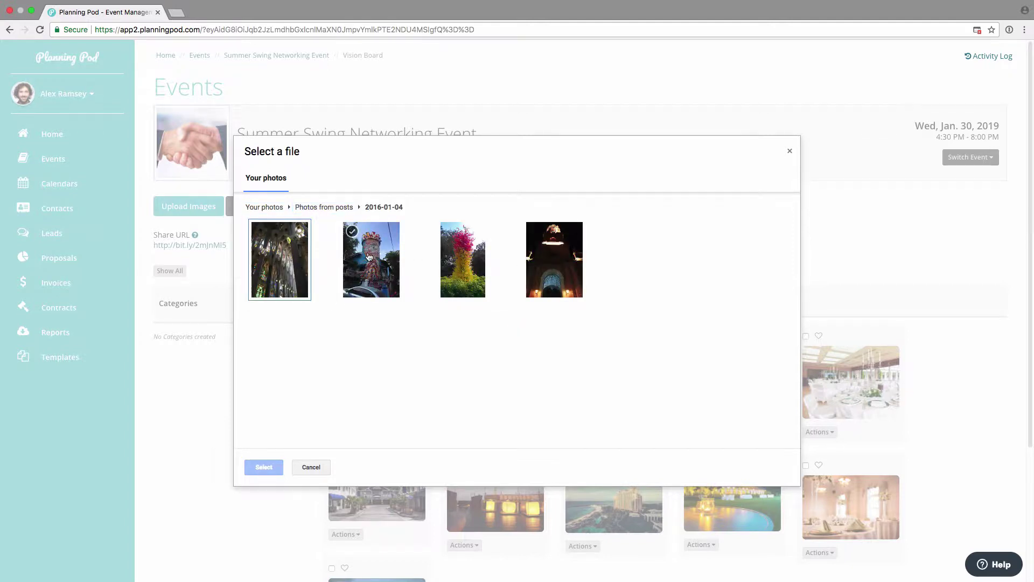
click(367, 255)
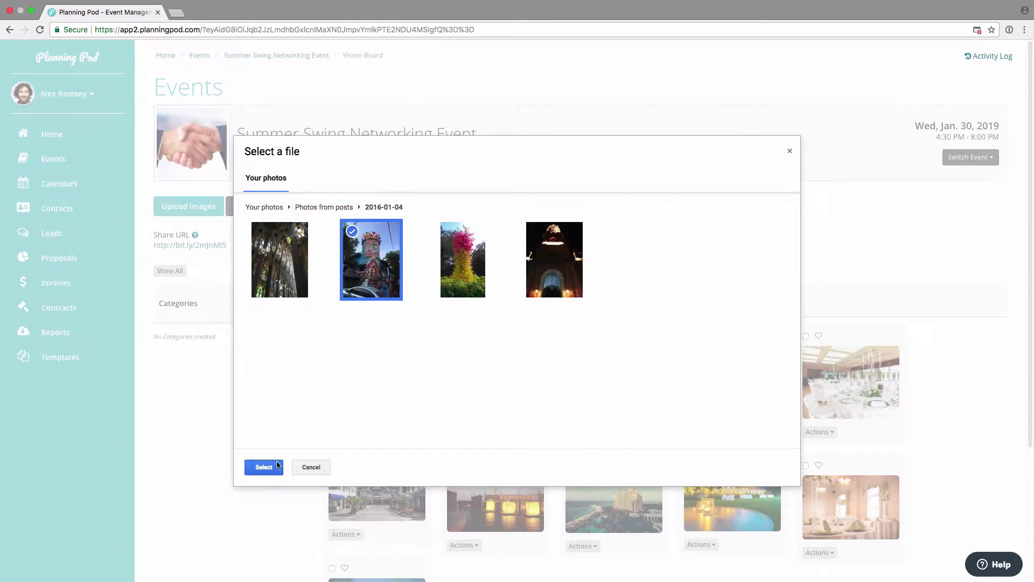
click(564, 280)
click(380, 272)
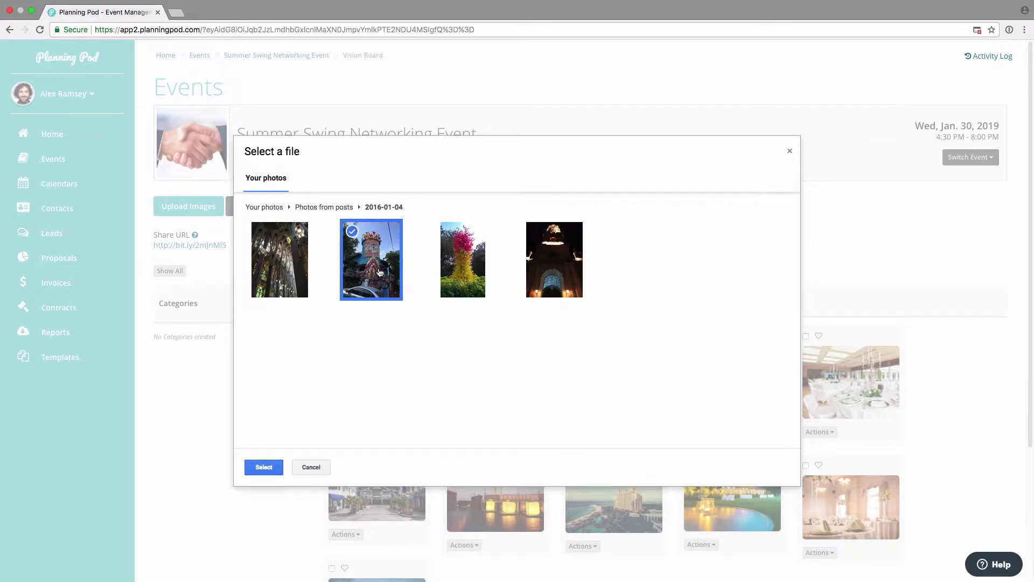
click(255, 467)
scroll(547, 451, down, 5)
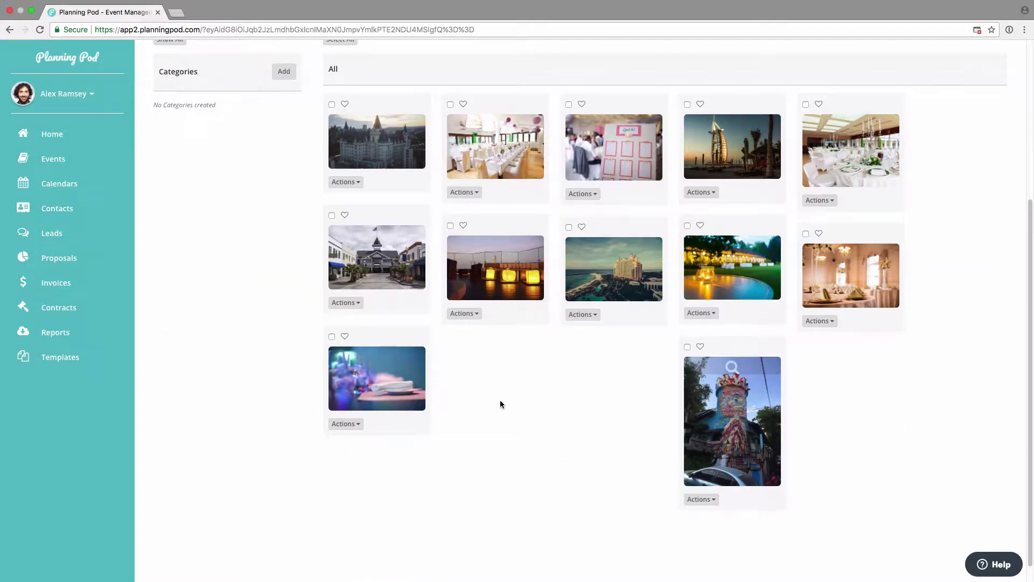
scroll(501, 403, up, 5)
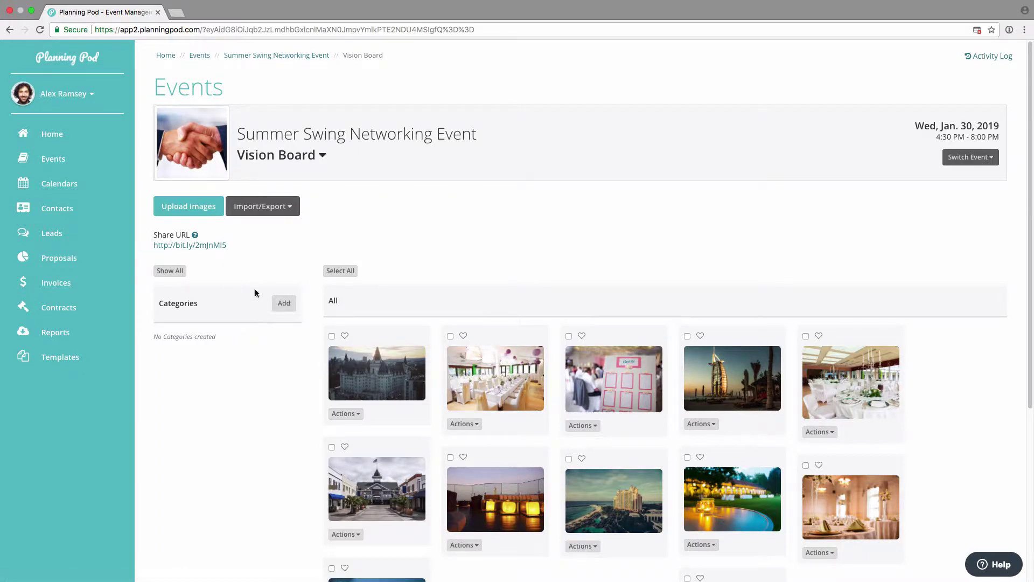
Add two new categories named Decor/Theme and Venues to the vision board
click(283, 303)
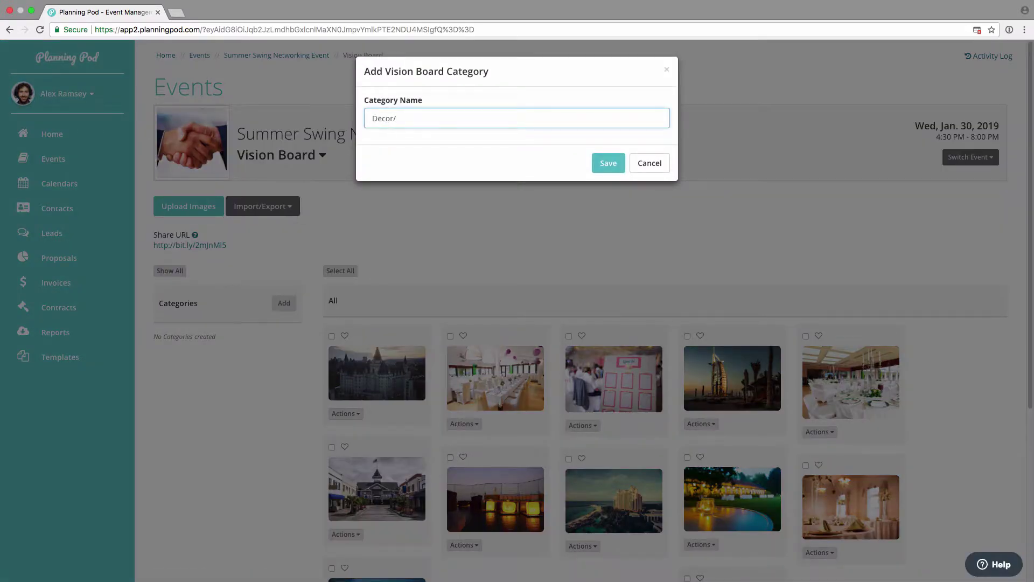
key(Return)
click(282, 303)
key(Return)
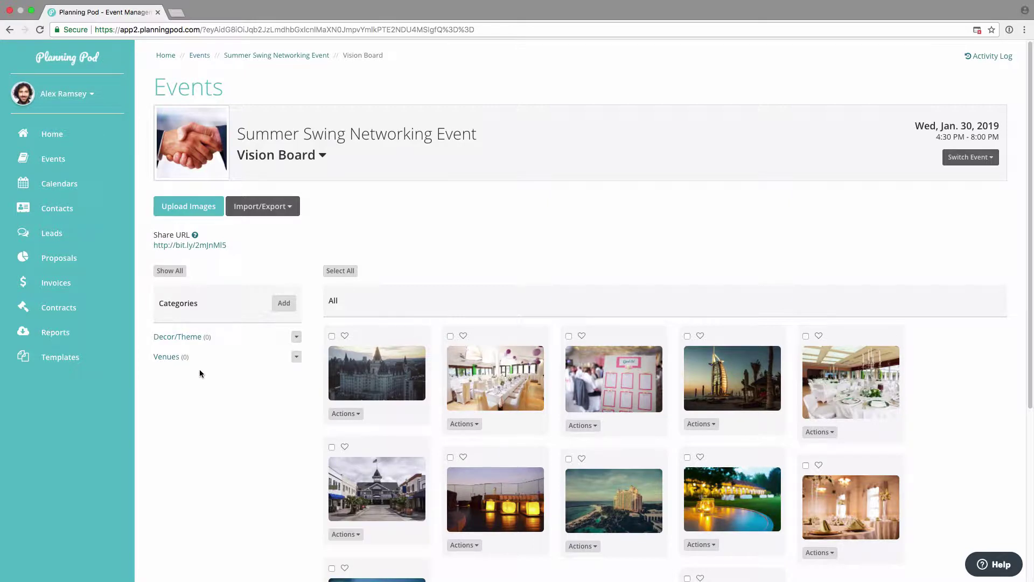
scroll(548, 424, down, 3)
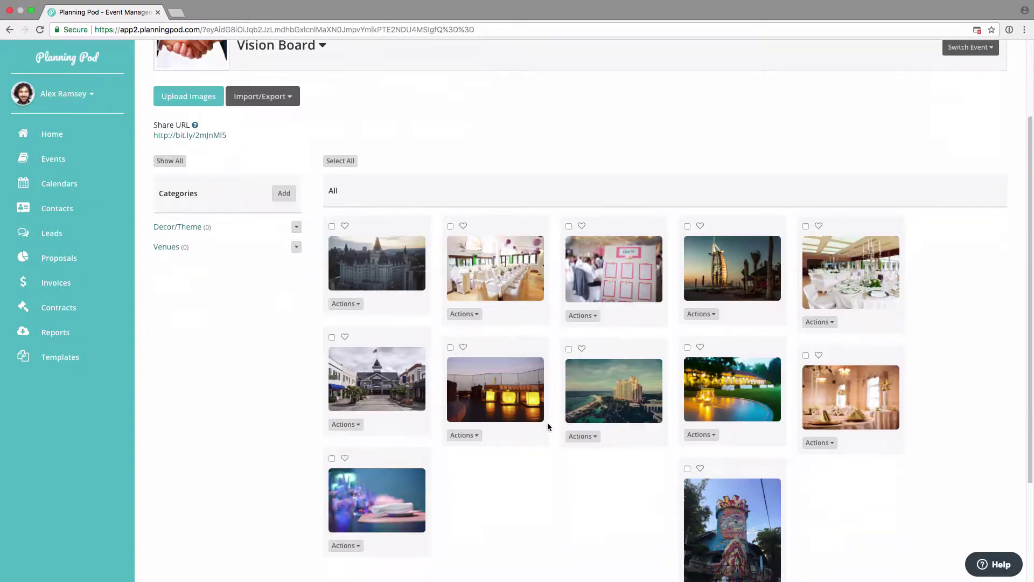
scroll(547, 424, down, 1)
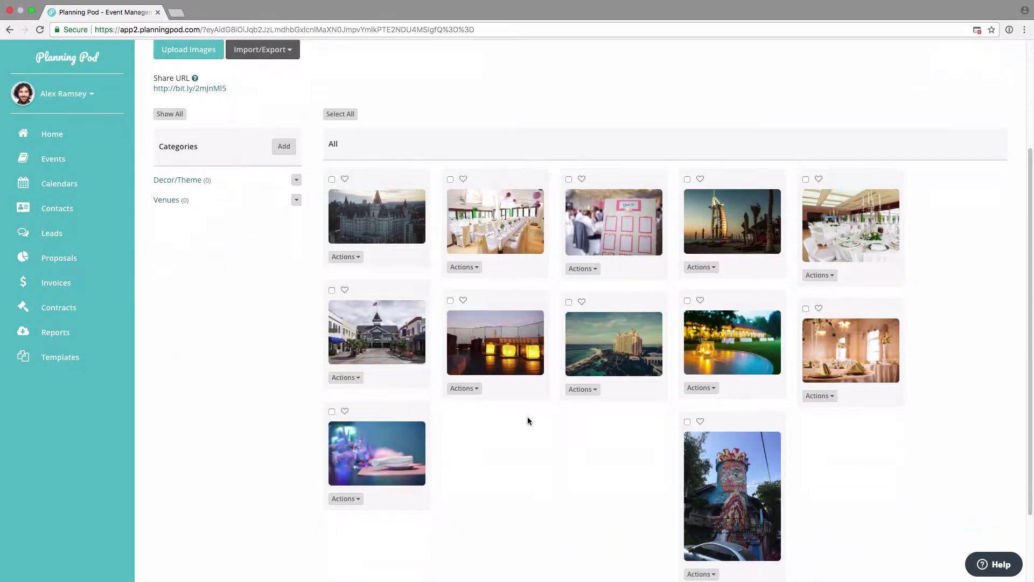
Resize the blurred place-setting photo to Large
click(355, 500)
scroll(353, 506, down, 2)
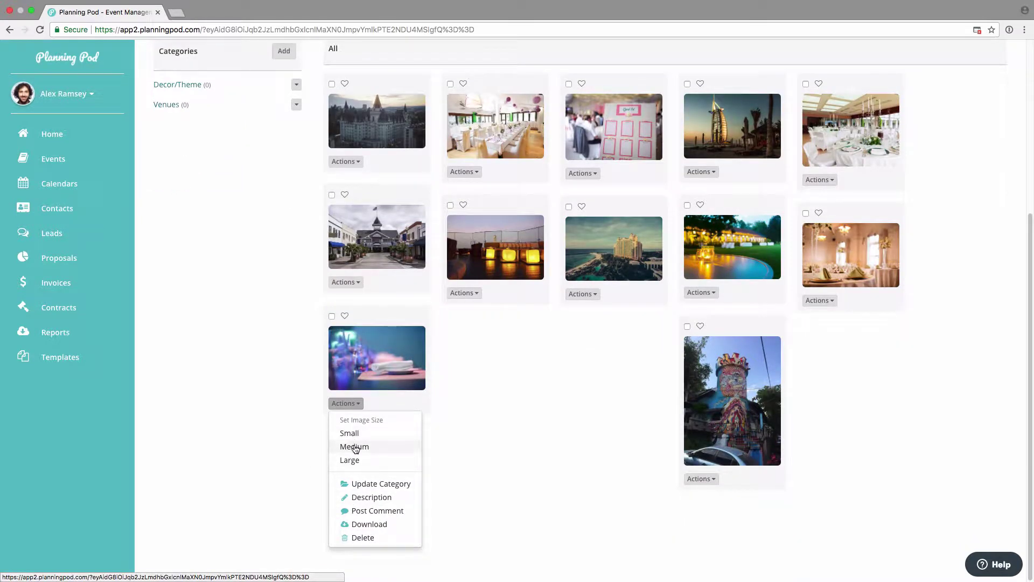
click(353, 446)
click(358, 494)
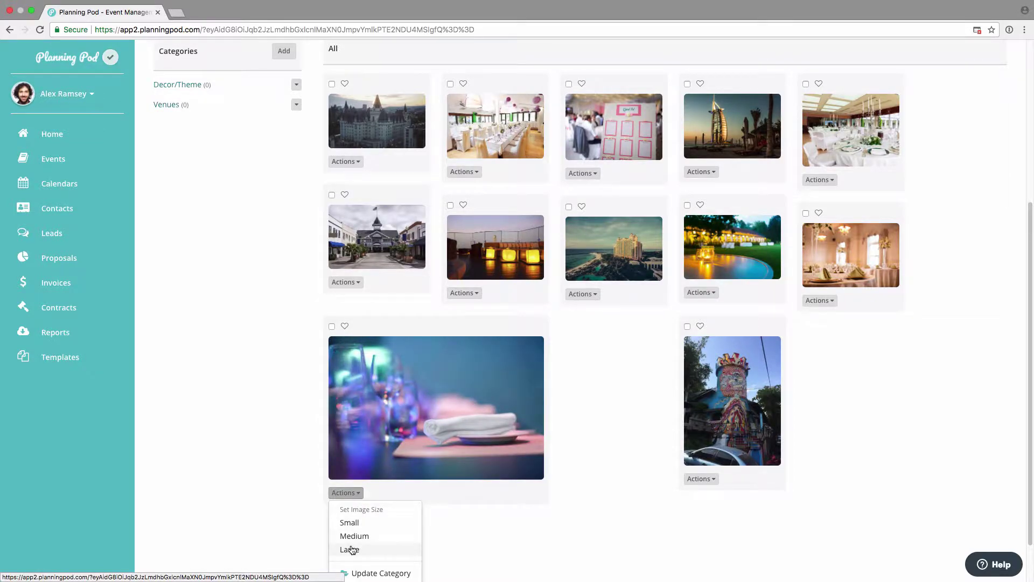
click(351, 548)
scroll(387, 488, down, 2)
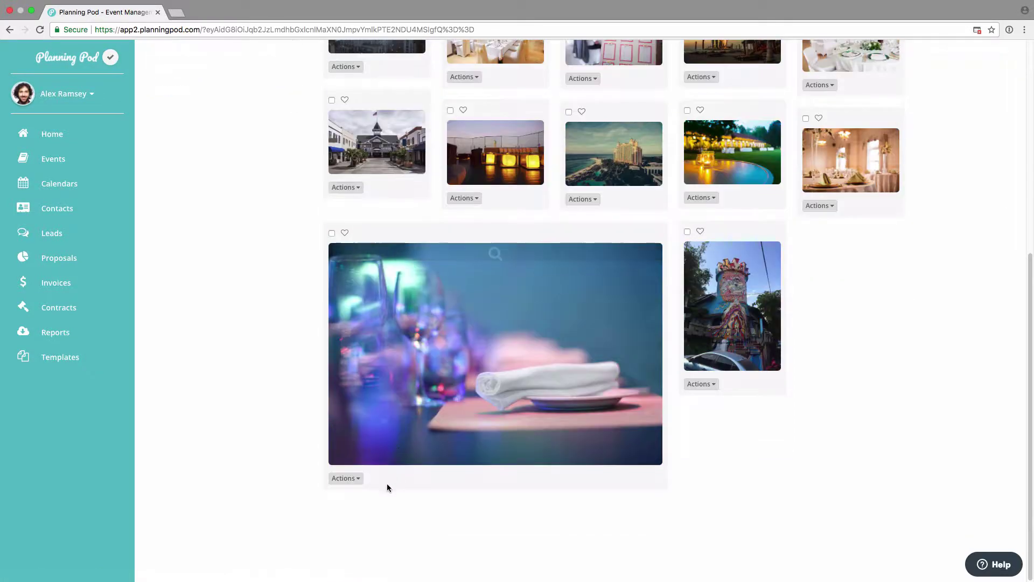
Assign the large place-setting photo to the Decor/Theme category
click(358, 479)
scroll(366, 487, down, 1)
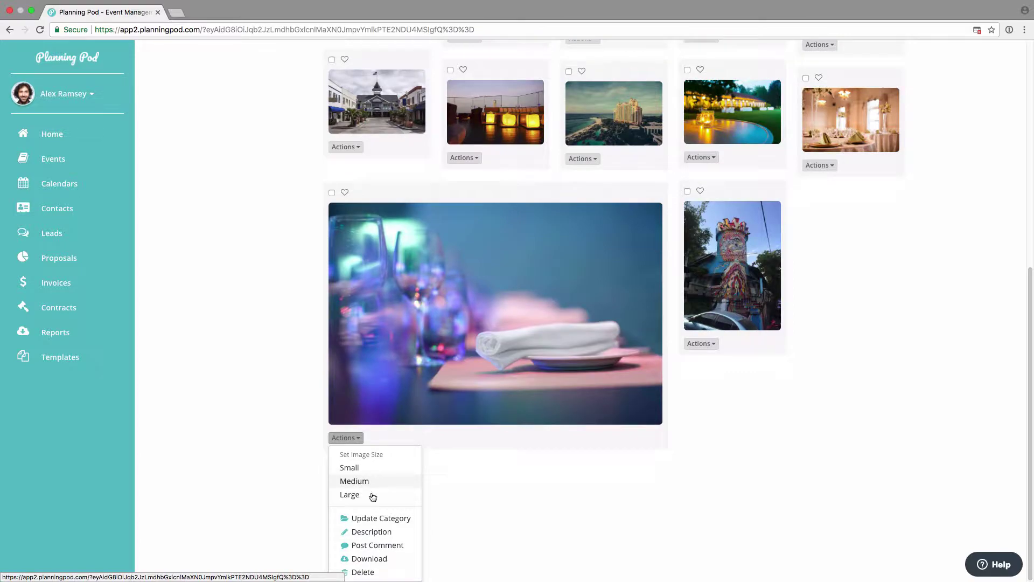
click(386, 521)
click(421, 114)
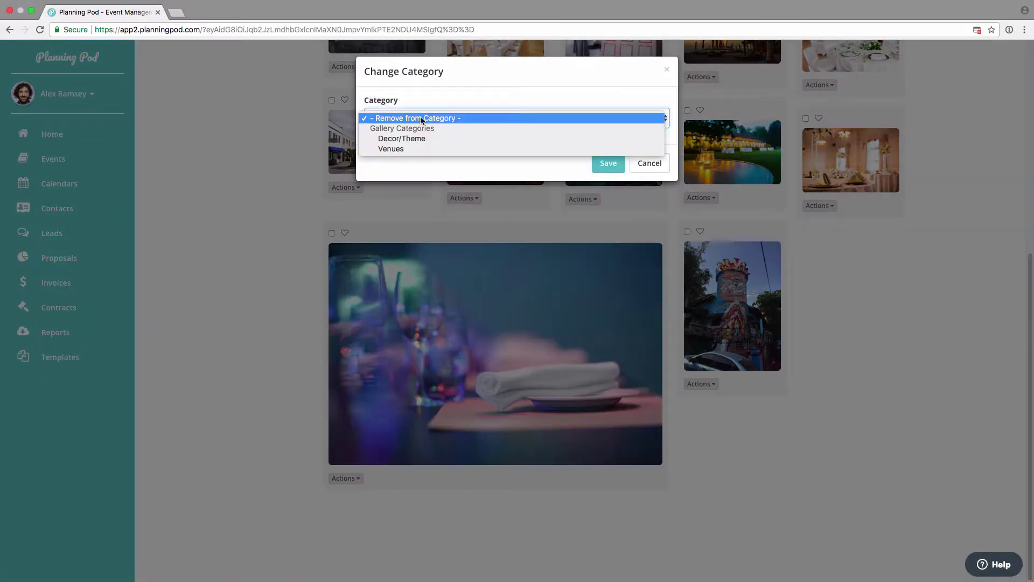
click(415, 138)
click(608, 163)
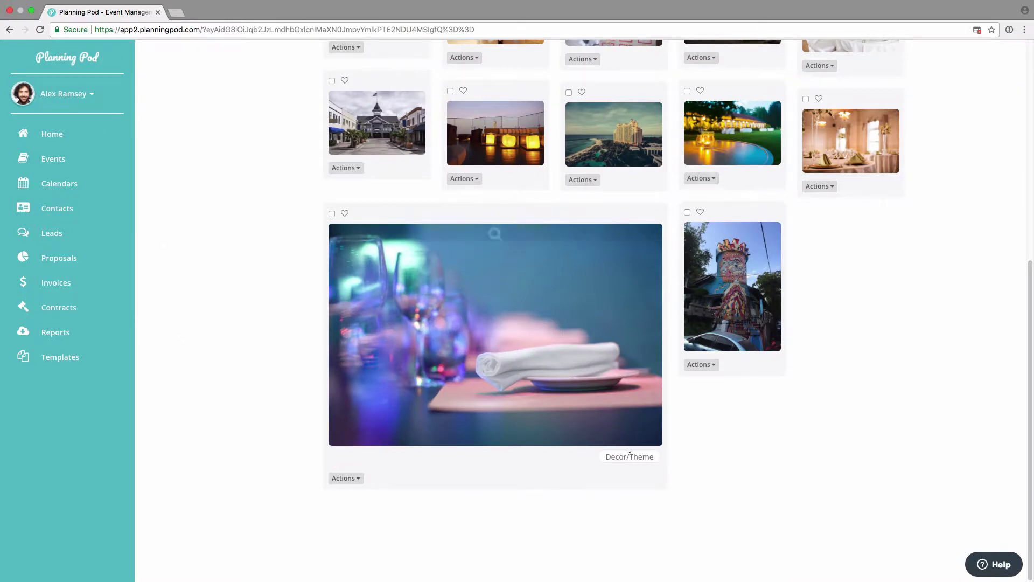
click(339, 478)
scroll(355, 512, down, 2)
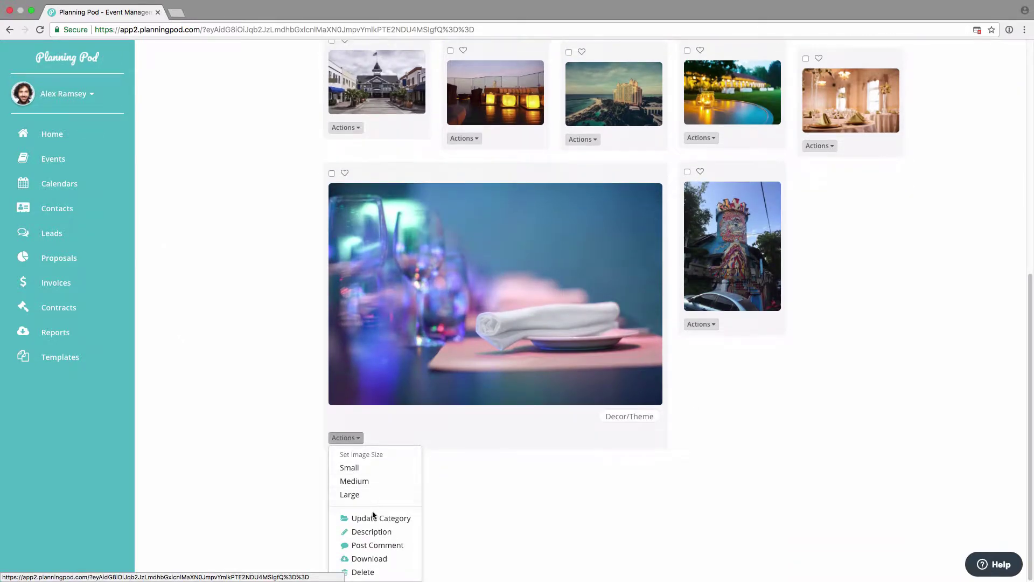
Title the place-setting image 'Blue Mood' with the description 'Classy & Calming'
click(368, 533)
click(436, 121)
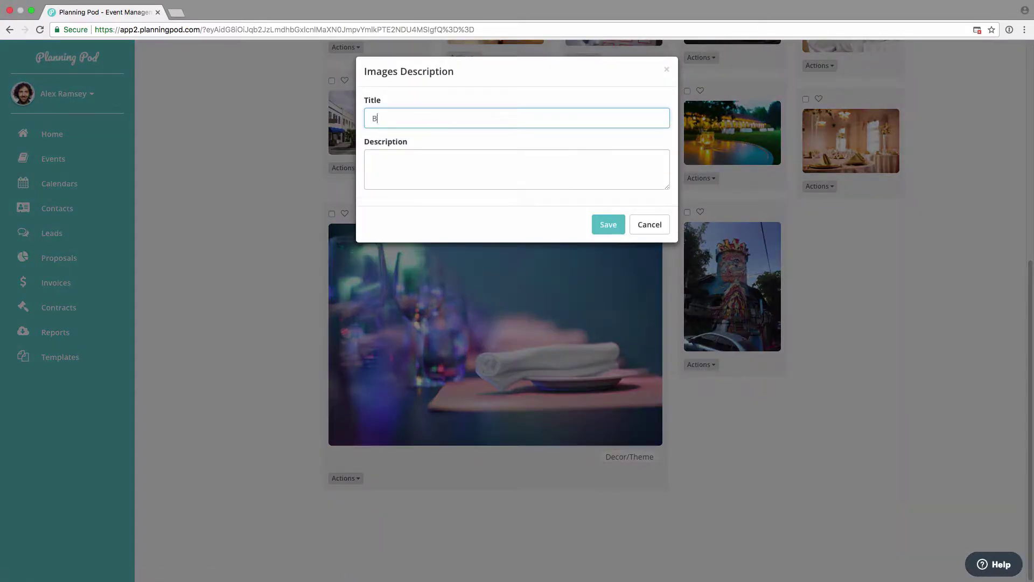
click(438, 169)
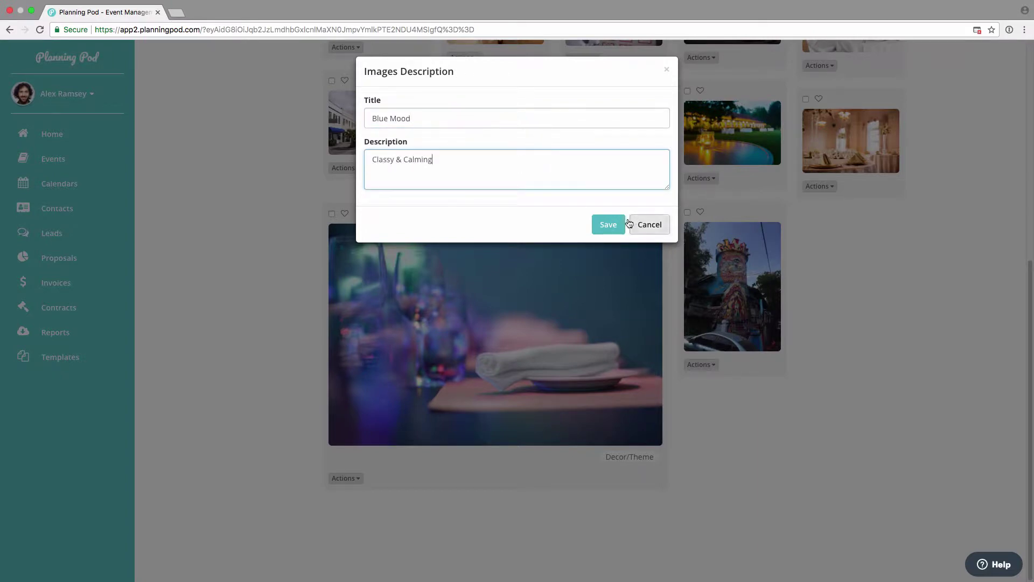
click(608, 224)
scroll(528, 366, down, 4)
scroll(526, 374, down, 2)
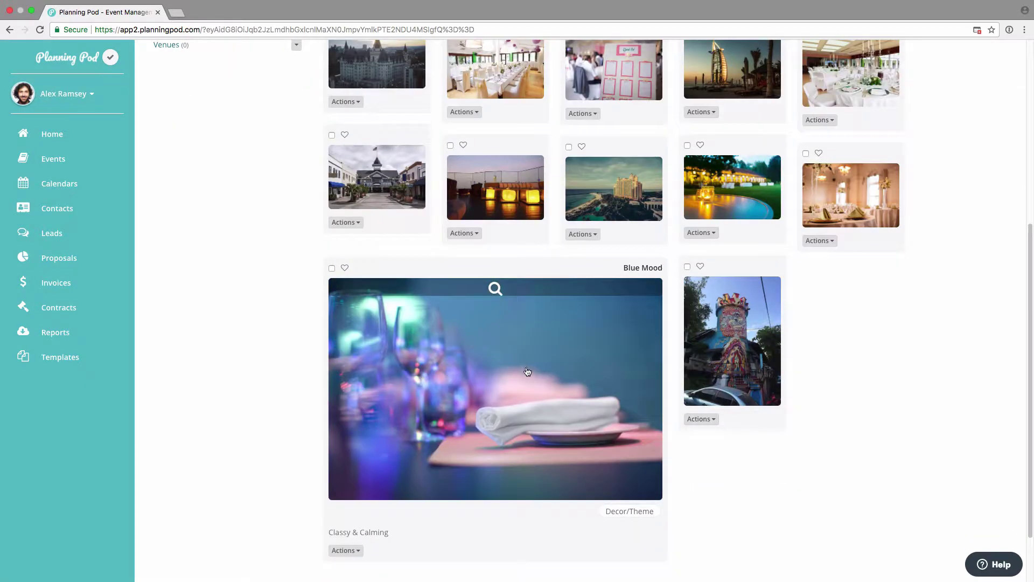
Comment 'I like this one, but it could be a little brighter' on Blue Mood, notifying a contact
click(346, 550)
scroll(379, 523, down, 3)
click(378, 545)
text(I like this one, but it could be a little brighter)
click(461, 178)
click(425, 199)
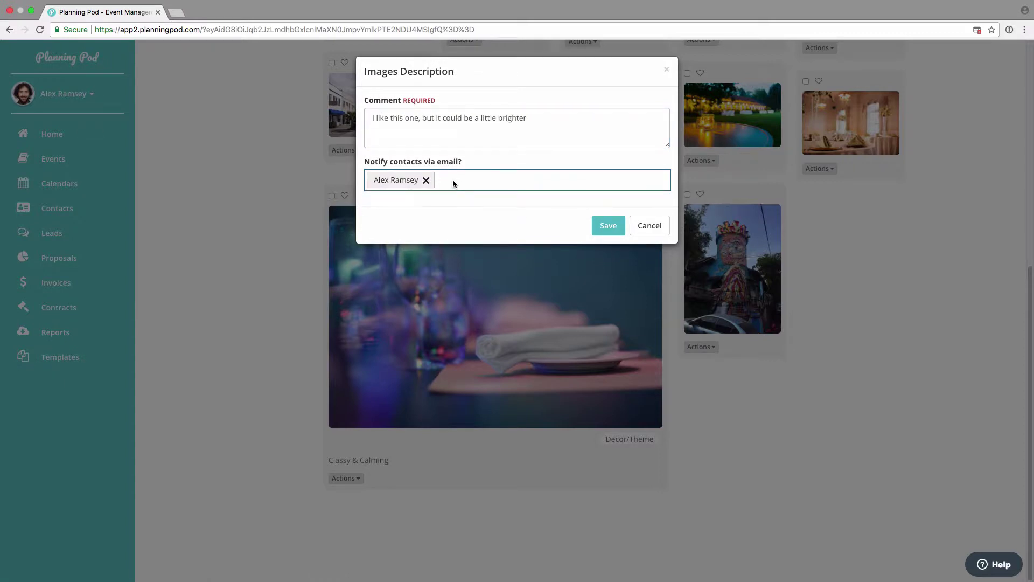
click(608, 226)
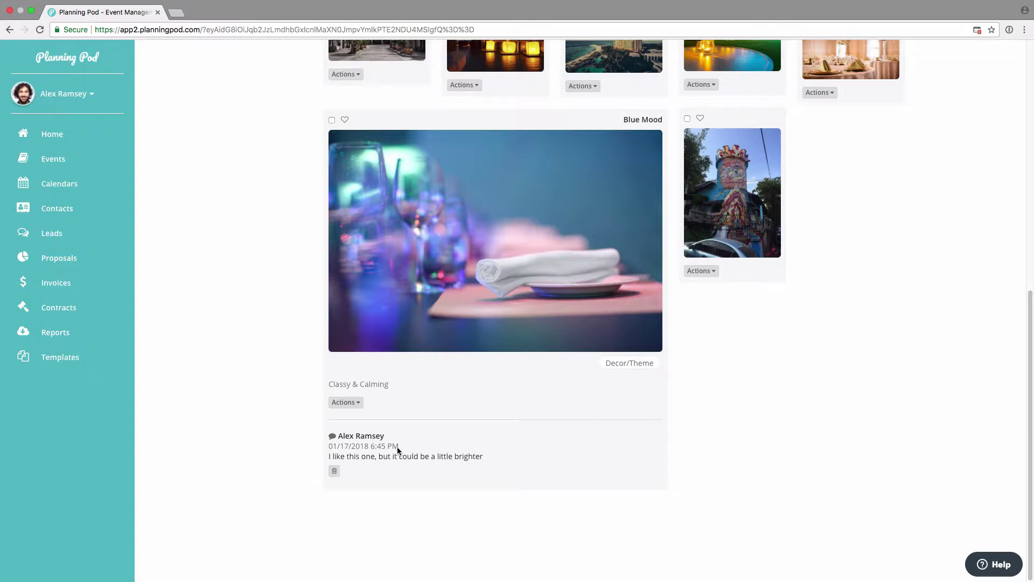
click(351, 408)
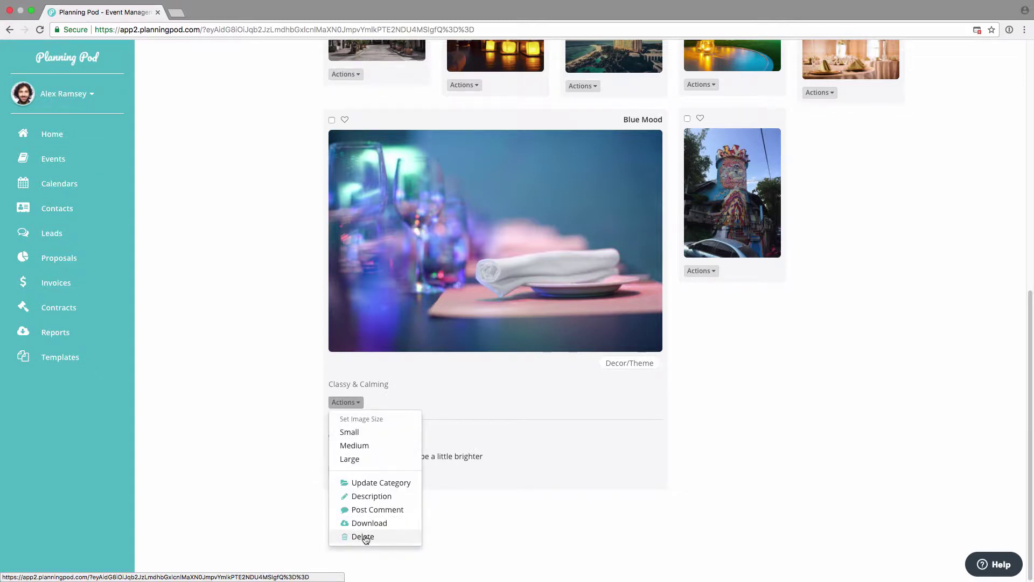
Preview the Blue Mood and tower images enlarged, closing each preview afterwards
click(457, 532)
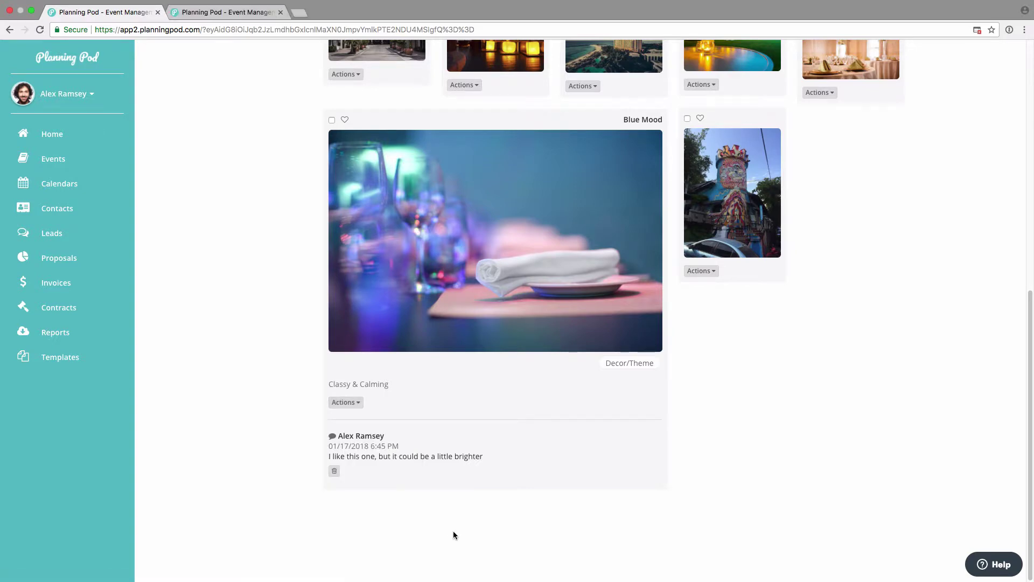
mouse_move(510, 164)
click(512, 141)
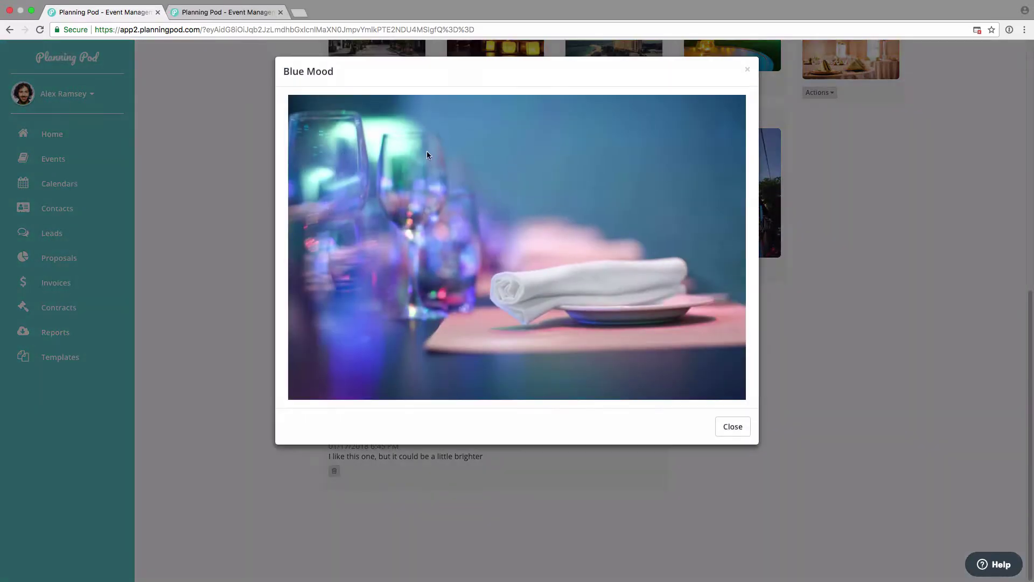
click(735, 426)
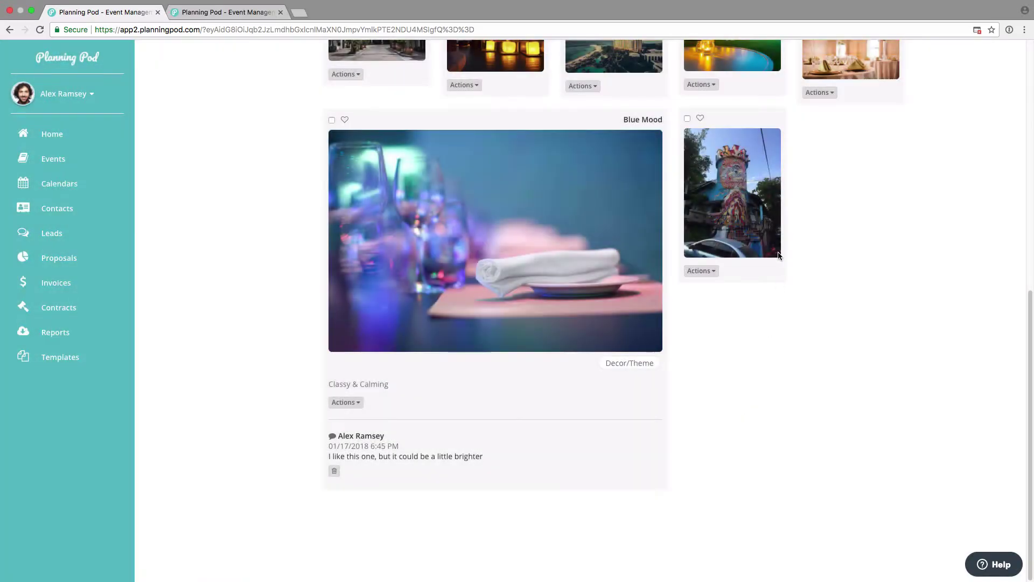
mouse_move(745, 187)
click(738, 142)
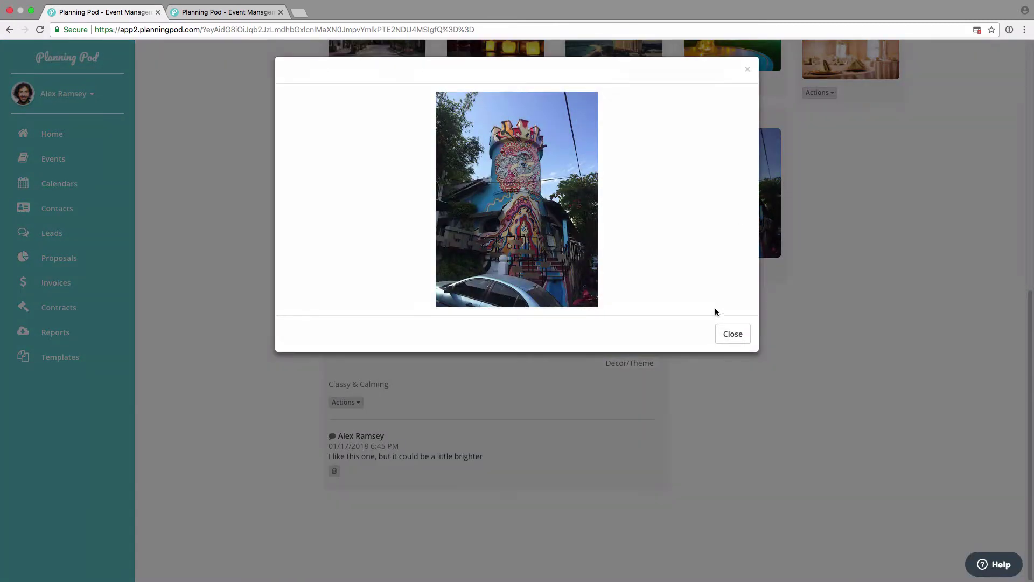
click(737, 335)
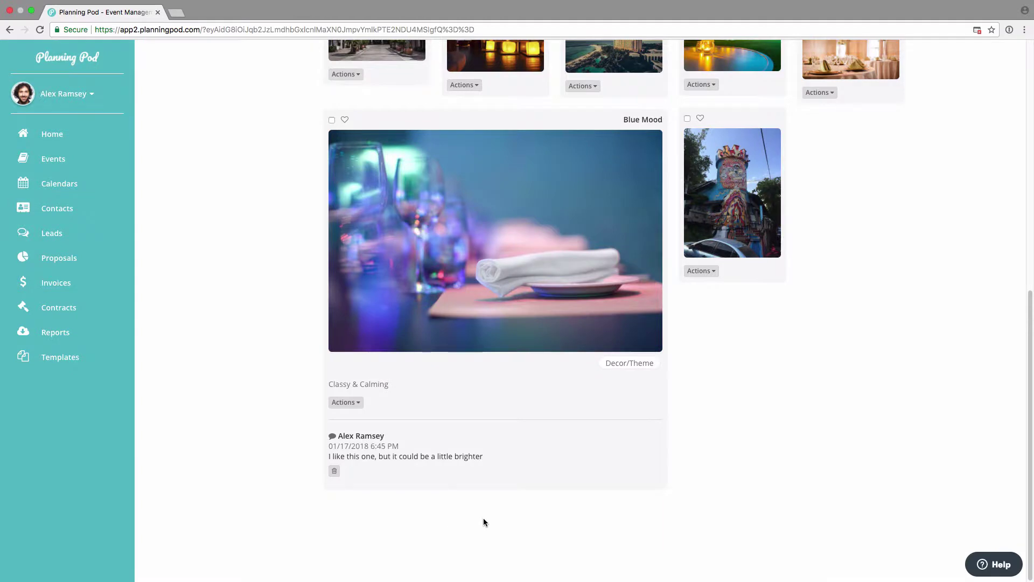
Mark the Blue Mood and lanterns photos as favourites
scroll(420, 377, up, 1)
click(345, 125)
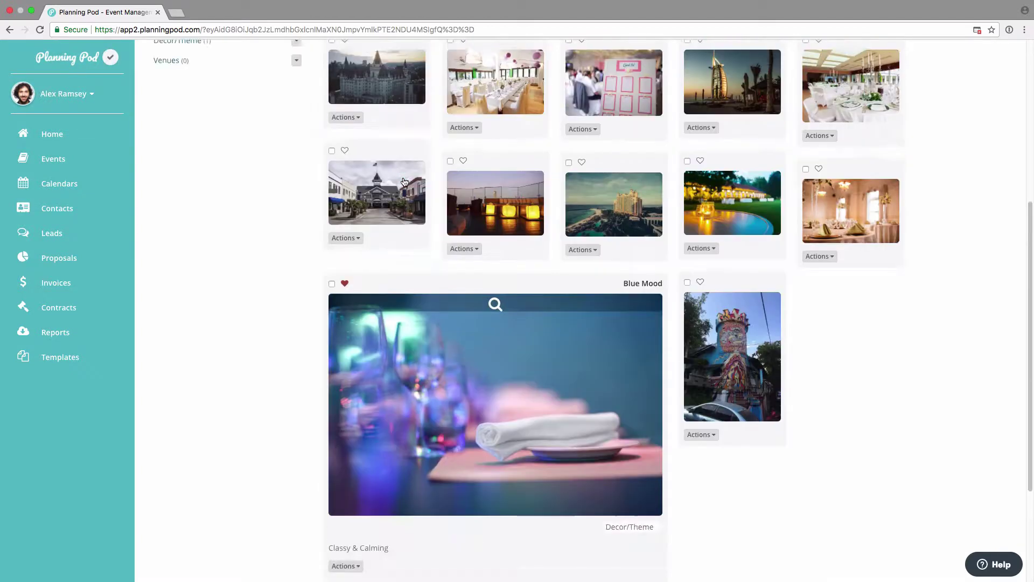
click(464, 242)
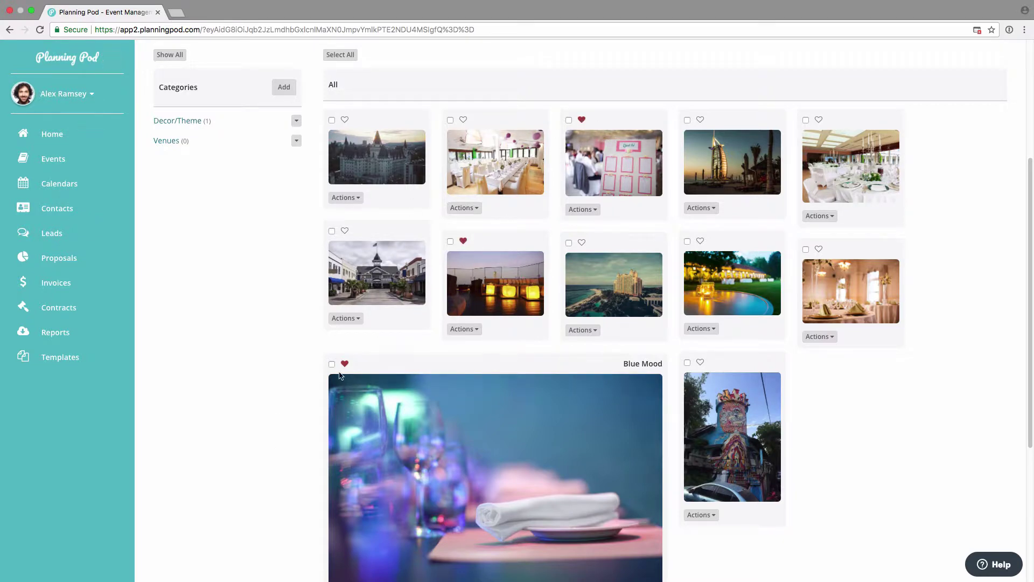
Select the colonial building, Burj Al Arab and castle photos and pick Venues as their category
click(332, 231)
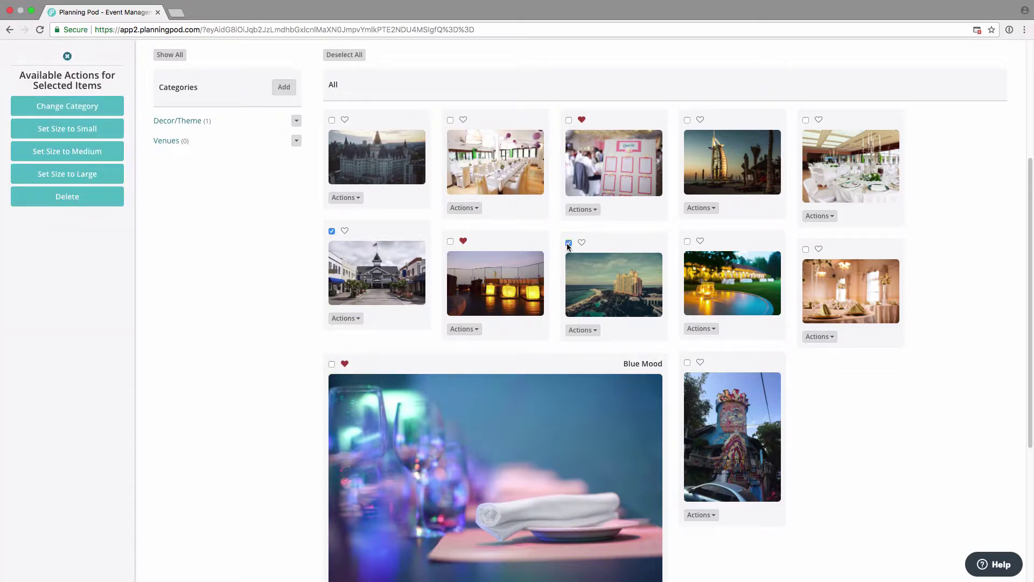
click(687, 121)
click(332, 120)
click(69, 108)
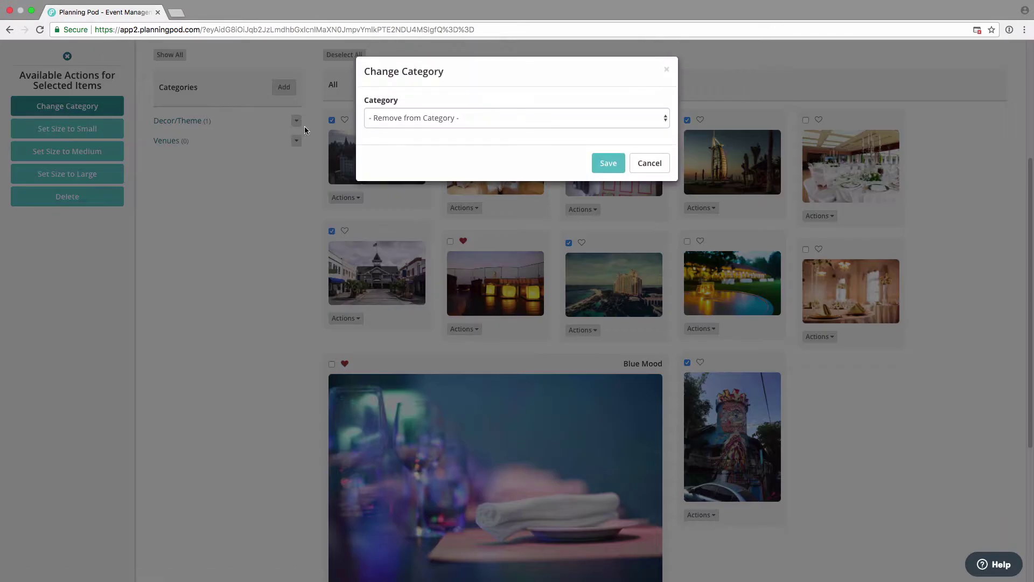
click(377, 123)
click(408, 149)
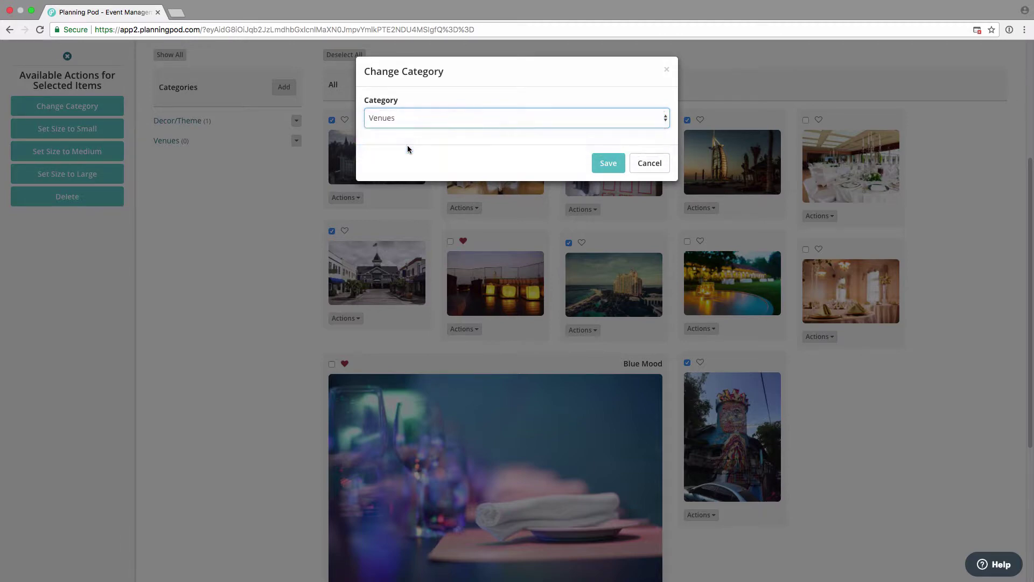
Save the Venues category, filter to Venues, and set the Burj Al Arab and resort photos to Medium
click(609, 163)
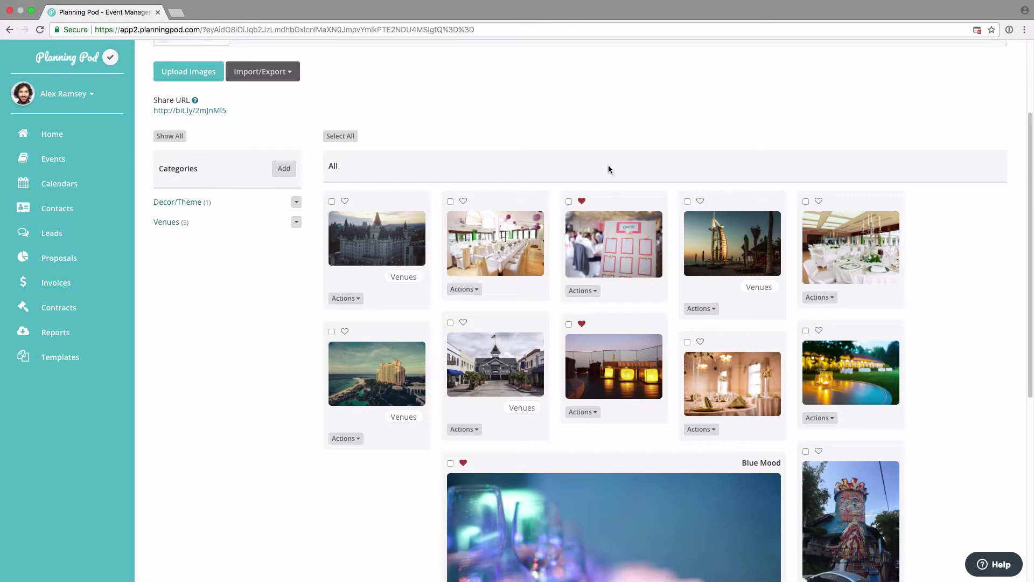
click(170, 223)
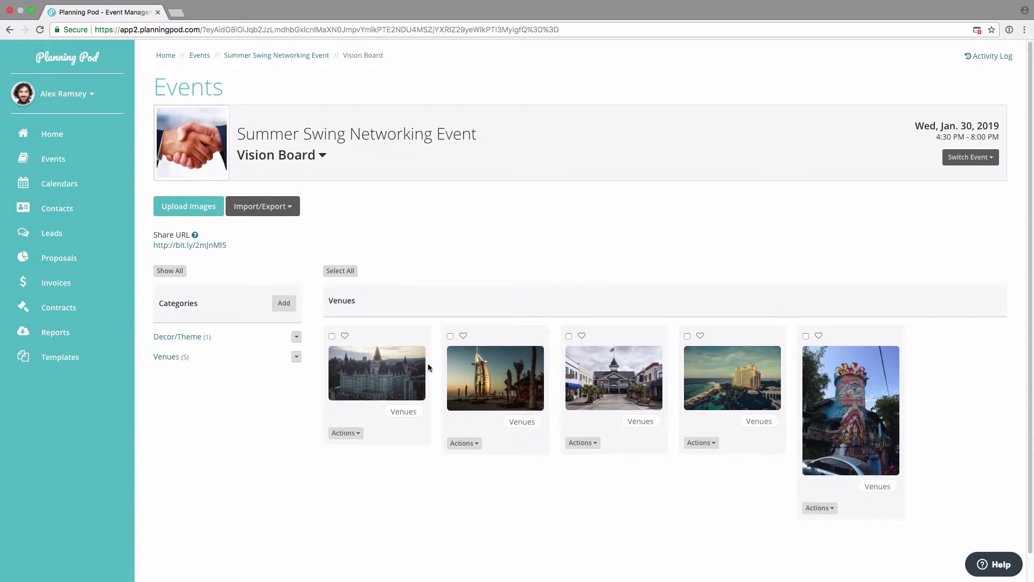
click(451, 336)
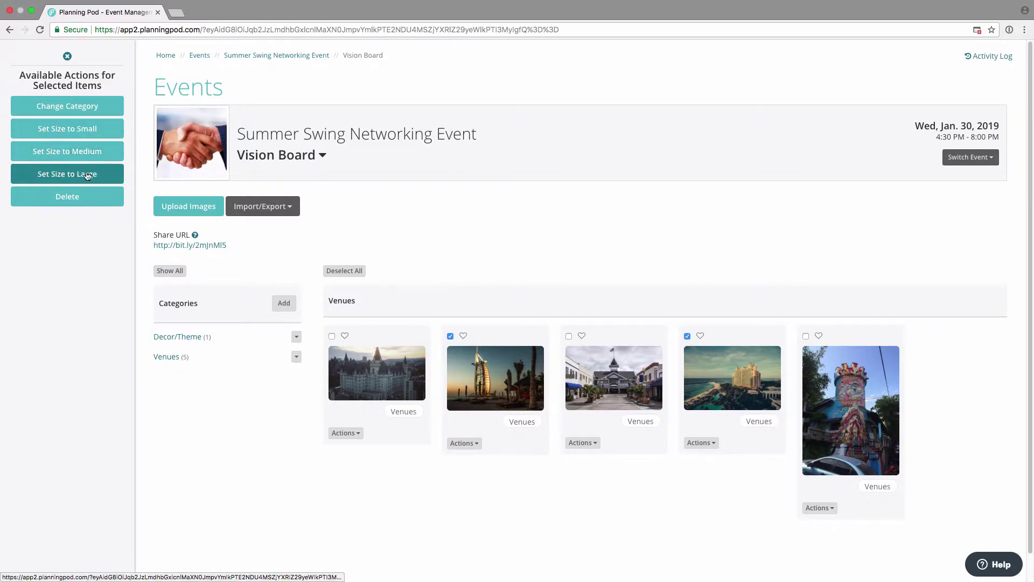
click(85, 151)
scroll(637, 372, down, 3)
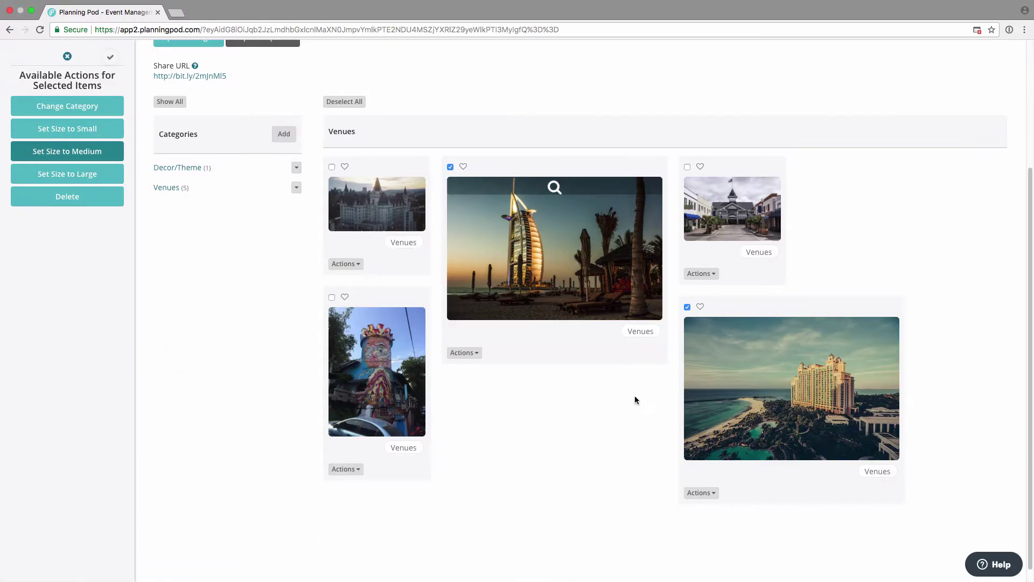
scroll(199, 202, up, 1)
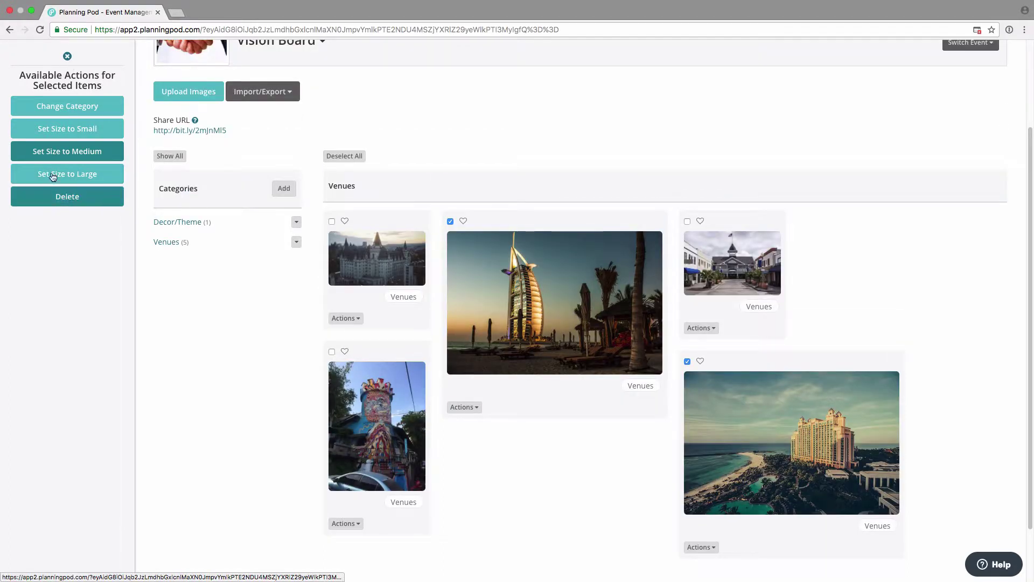
click(68, 56)
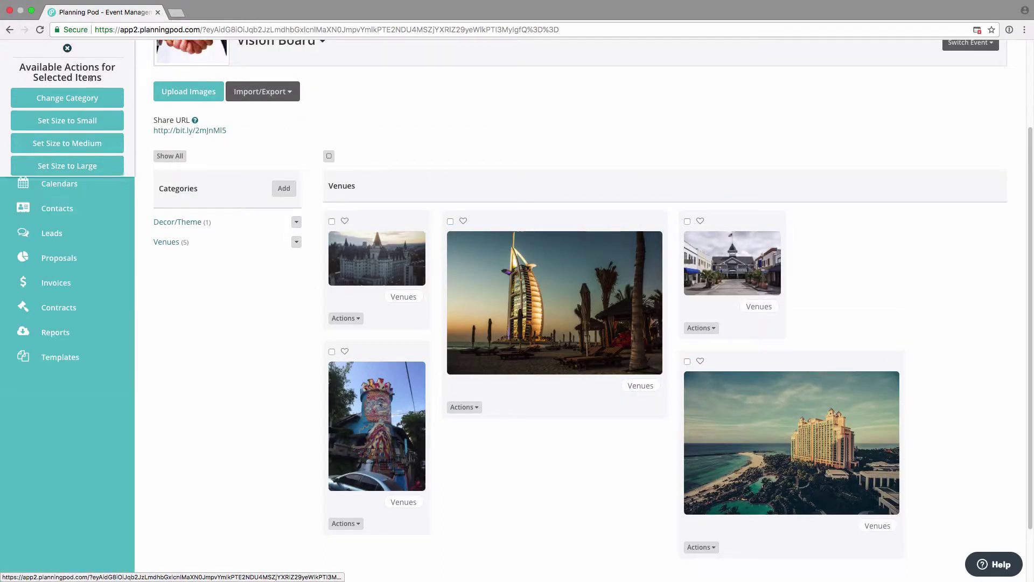
Show images from all categories again
click(170, 156)
scroll(511, 374, down, 3)
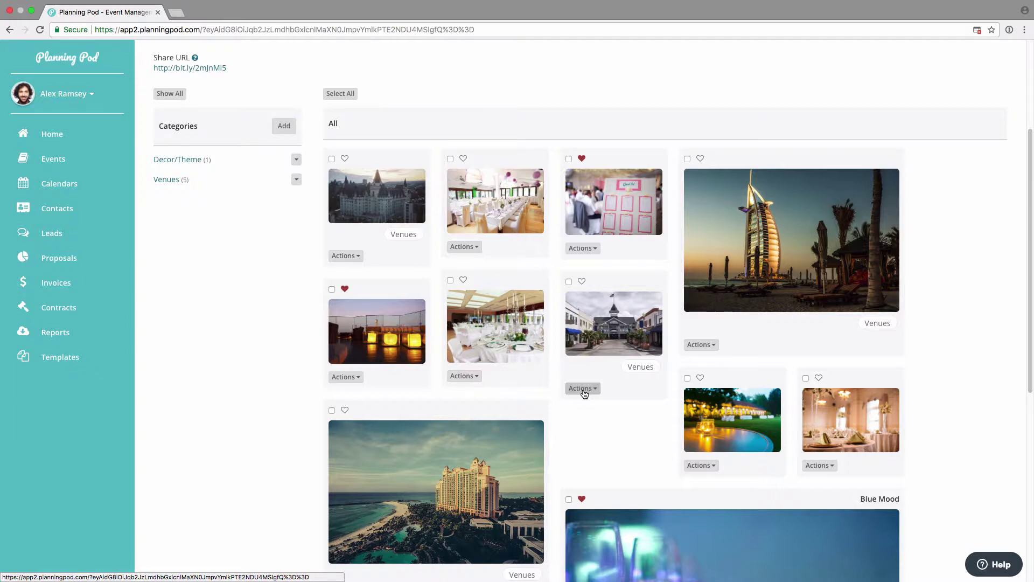
scroll(585, 393, up, 3)
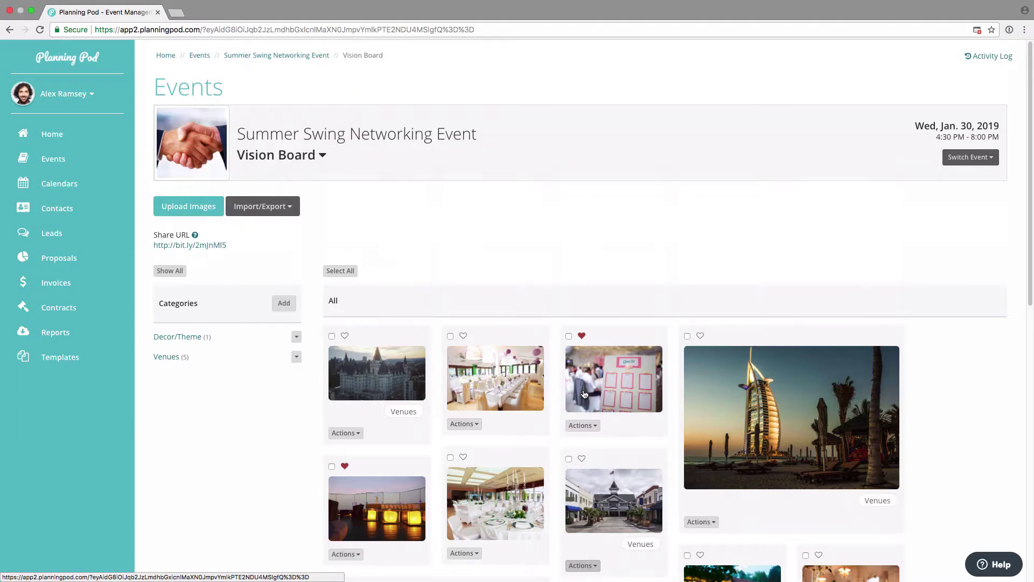
Choose Grand Opening Party - Creative Confection in the event switcher
click(972, 158)
click(835, 185)
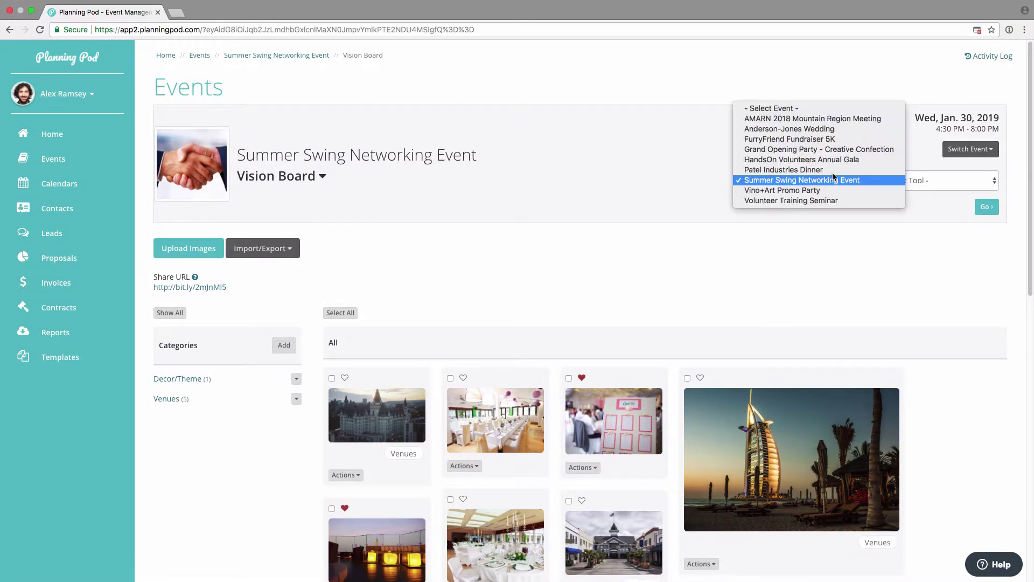
click(835, 149)
click(932, 180)
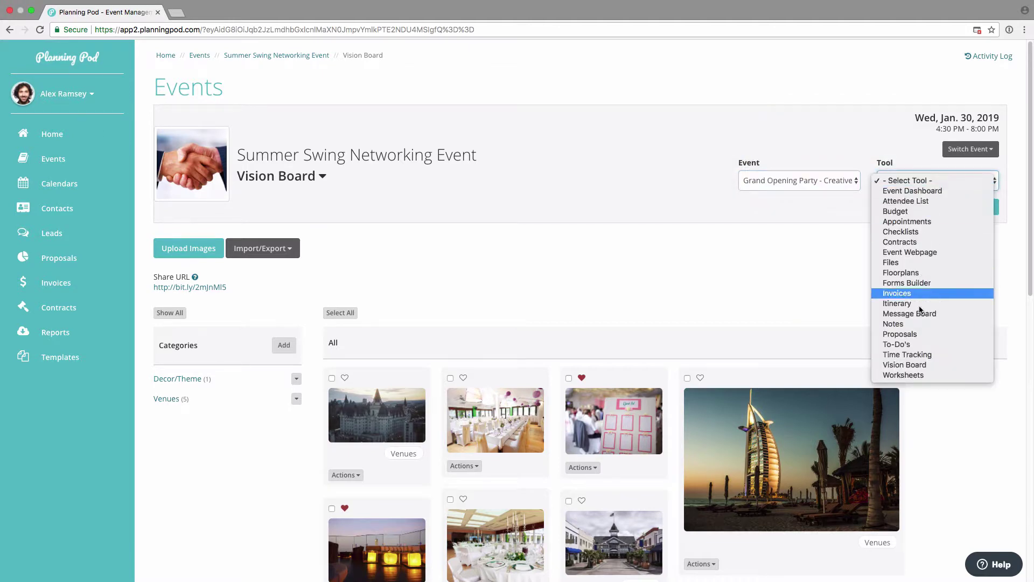
Open the Grand Opening Party's vision board and scroll through its images
click(923, 365)
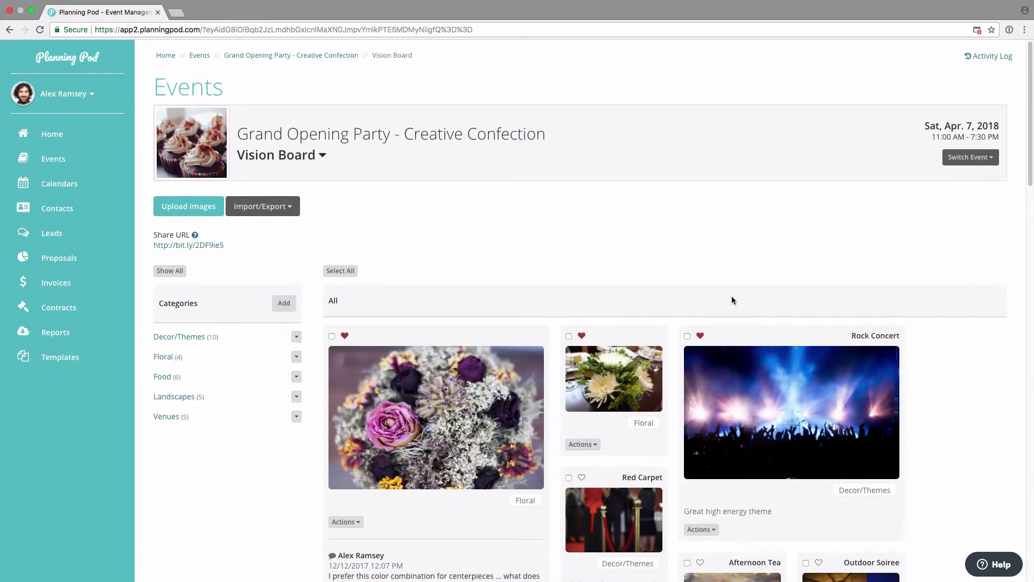
scroll(631, 316, down, 2)
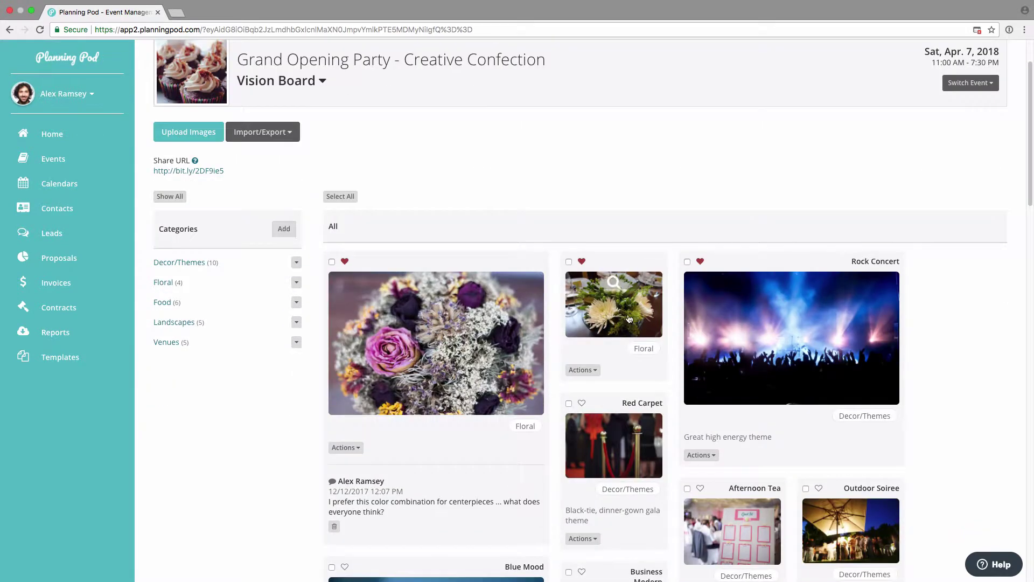
scroll(629, 319, down, 5)
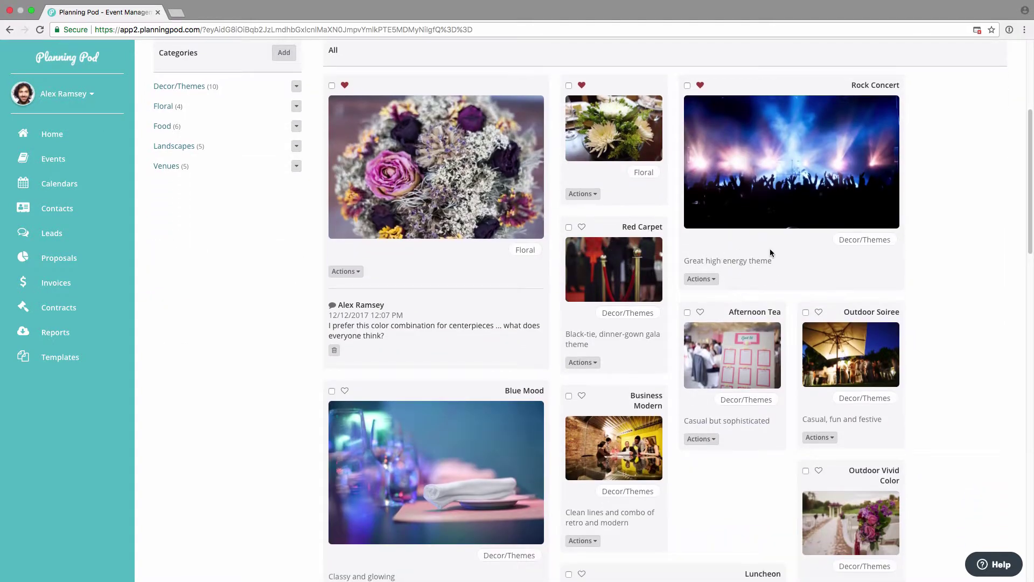
scroll(636, 318, down, 1)
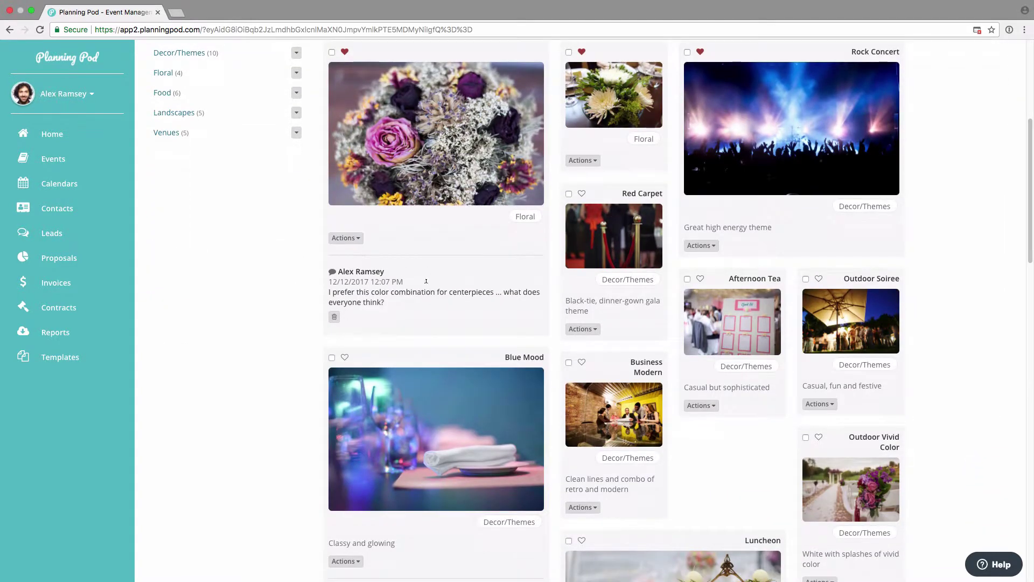
scroll(403, 363, down, 3)
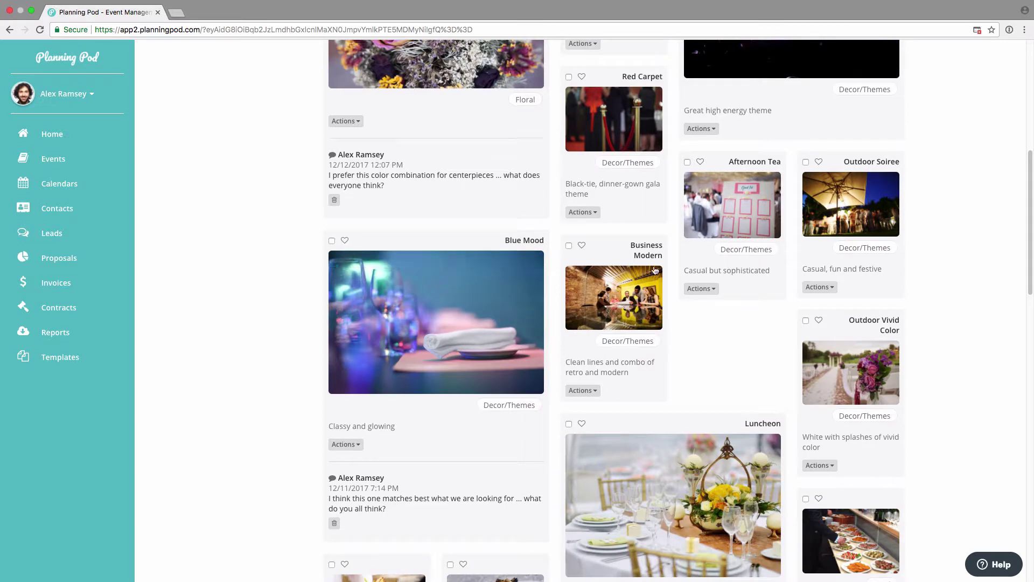
scroll(649, 267, down, 3)
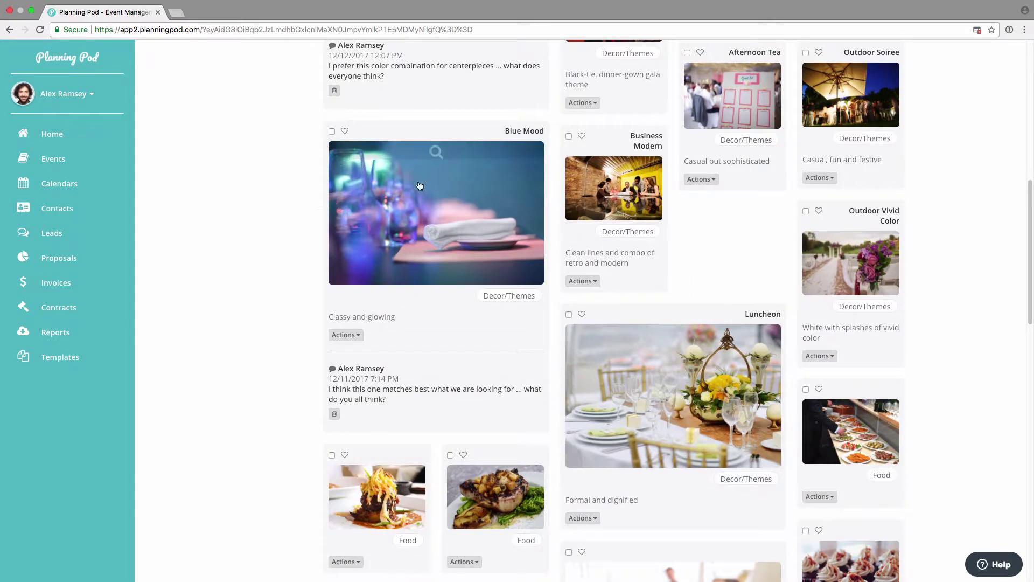
scroll(710, 361, down, 5)
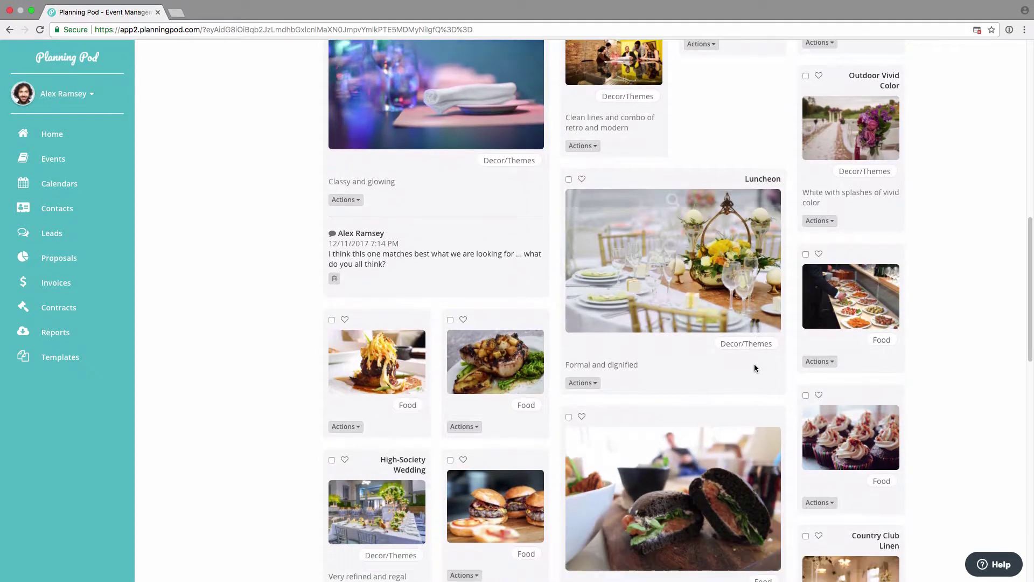
scroll(754, 367, down, 12)
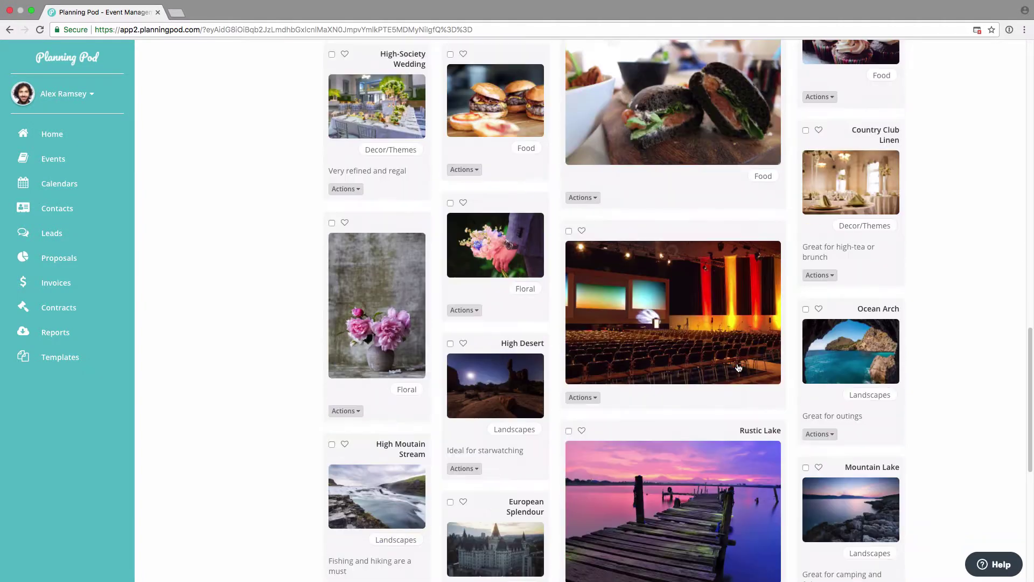
scroll(738, 368, down, 3)
scroll(683, 413, up, 15)
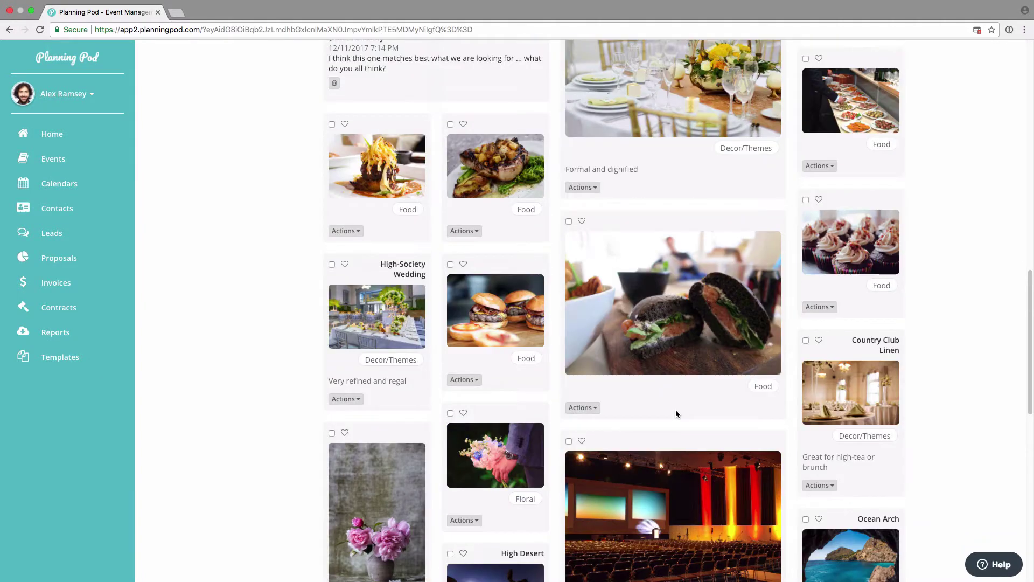
scroll(676, 413, up, 10)
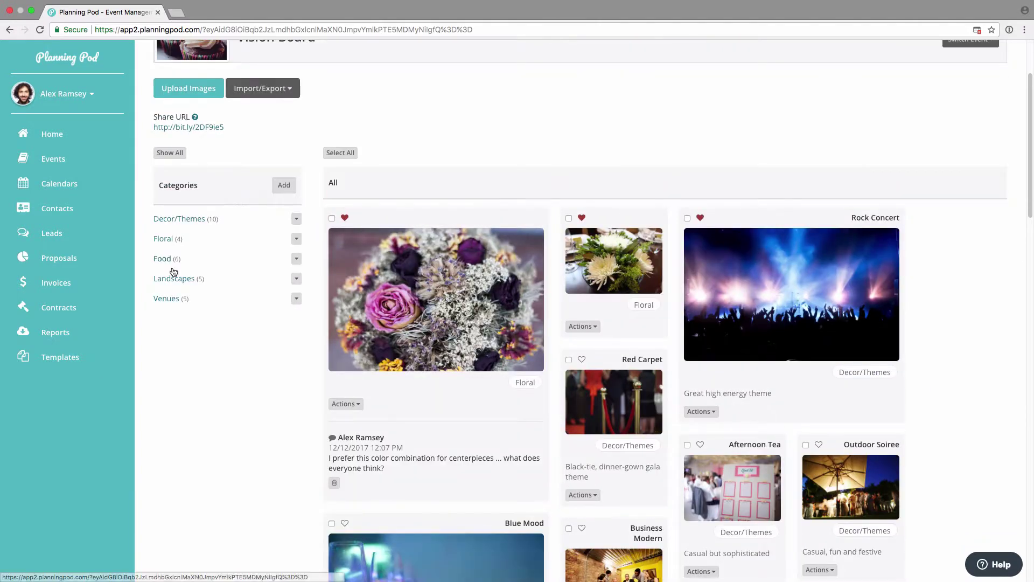
Try the Food, Floral and Landscapes category filters in turn
click(162, 259)
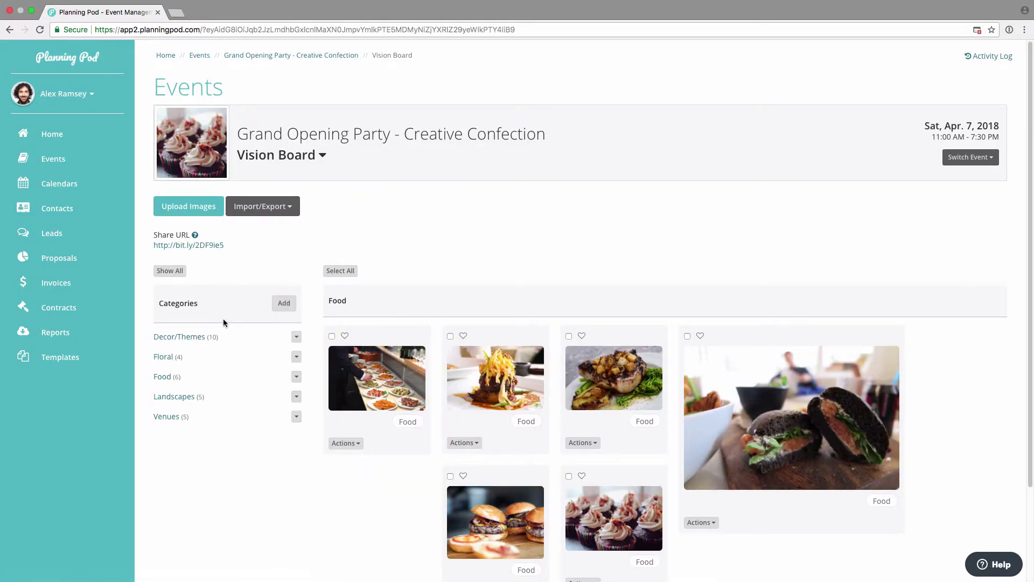
click(166, 358)
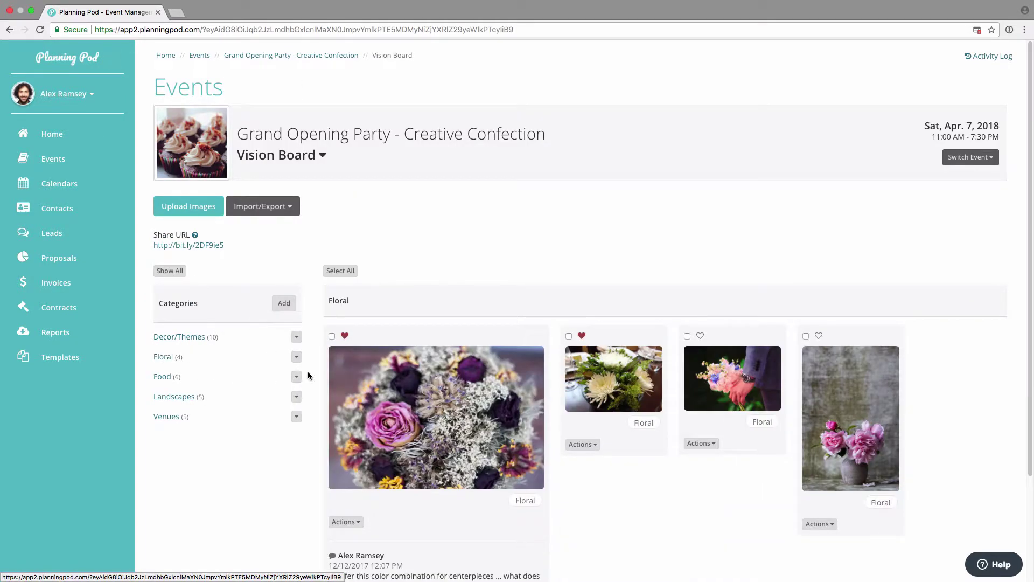
scroll(309, 371, down, 3)
click(178, 268)
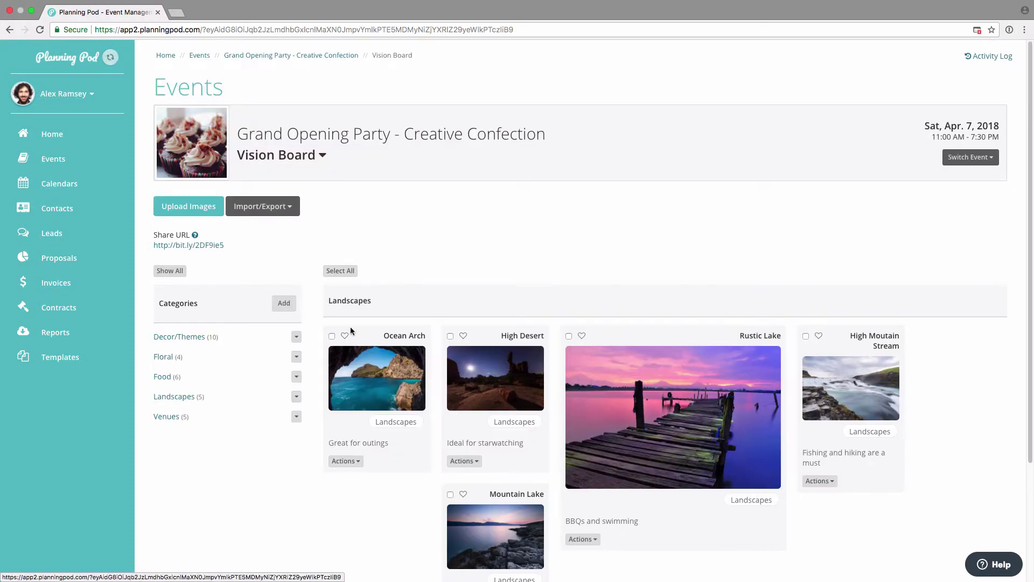
Filter the board to Decor/Themes and scroll through those images
scroll(376, 333, down, 3)
scroll(376, 336, up, 3)
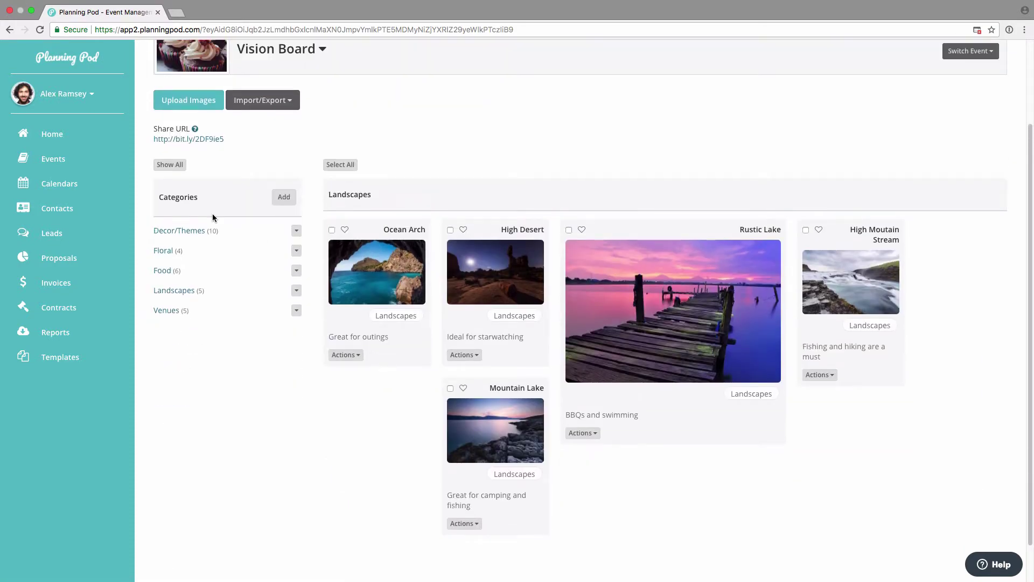
click(190, 231)
scroll(547, 347, down, 3)
scroll(547, 347, down, 4)
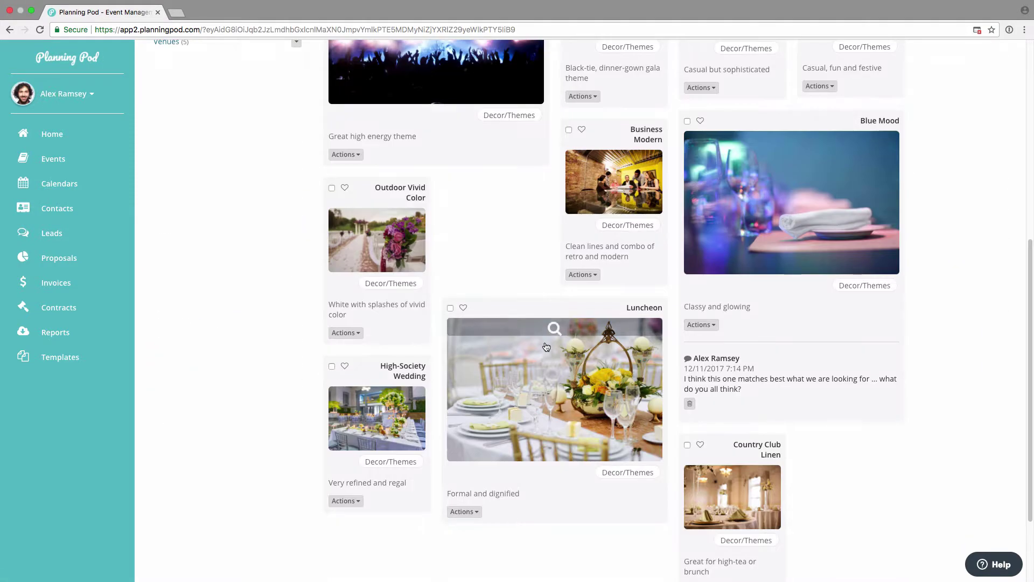
scroll(545, 341, up, 6)
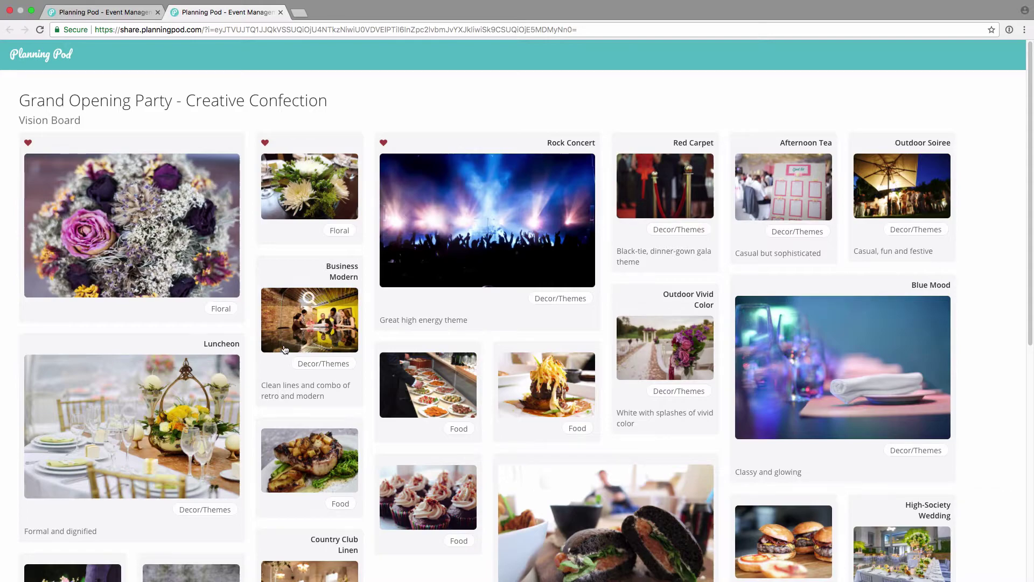
Scroll through the shared public vision board, then switch back to the editor tab
scroll(284, 350, down, 8)
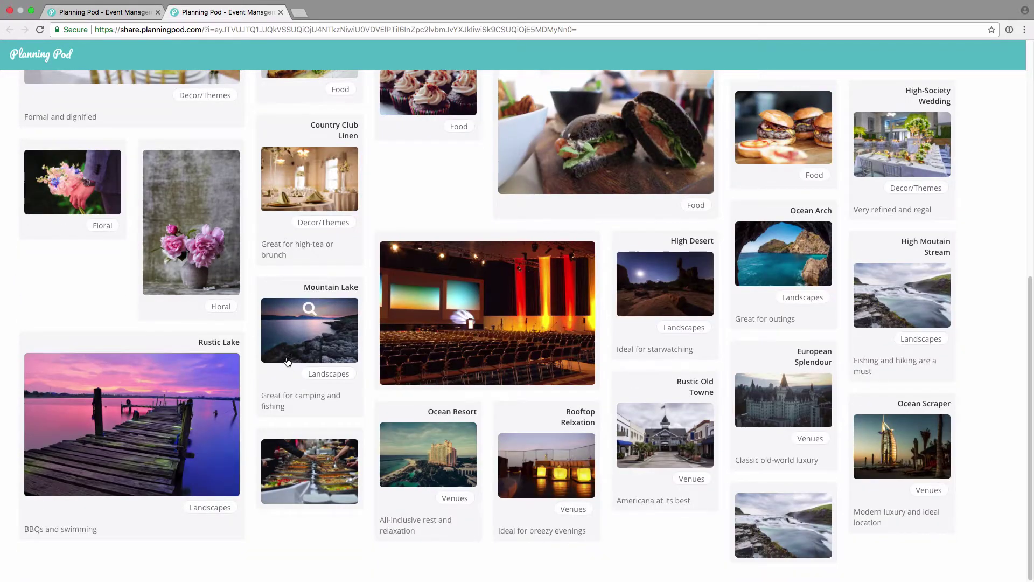
scroll(367, 411, up, 6)
scroll(367, 411, up, 3)
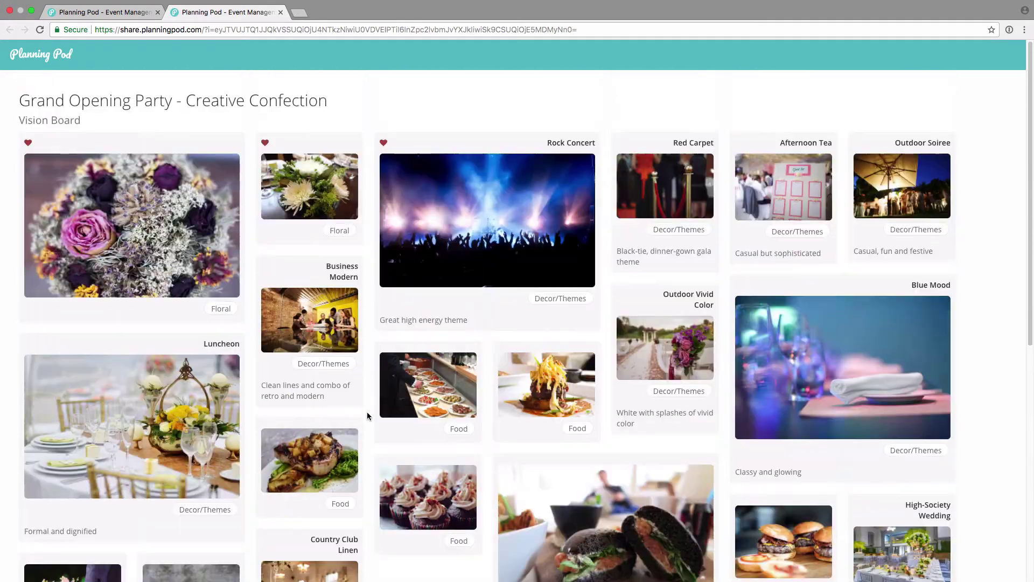
click(121, 12)
Open the board's Import/Export dropdown showing Download PDF and Save As Template
click(271, 152)
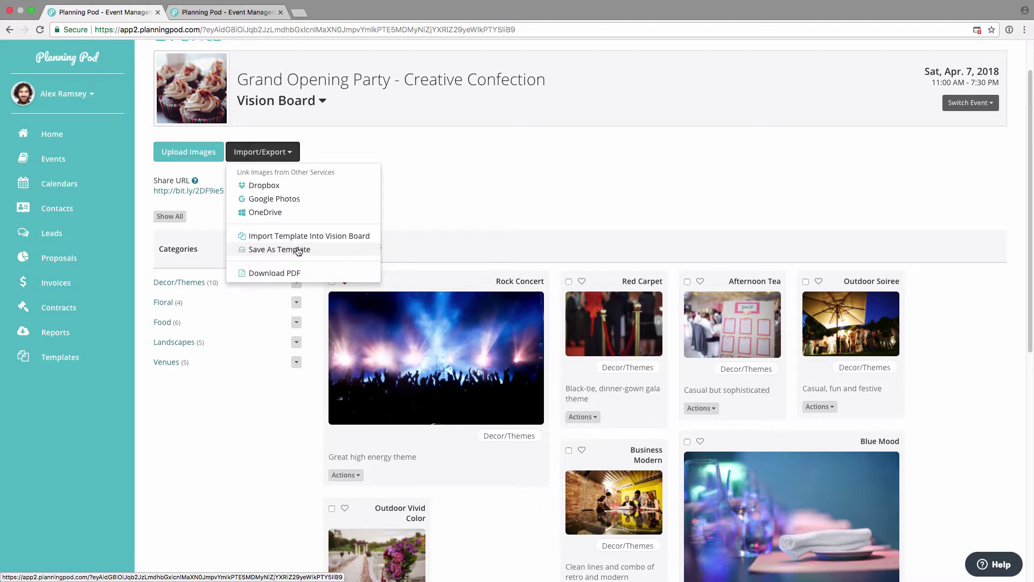
Go to Vision Board Templates, cancel a new template, and open Outdoor Event Ideas
click(70, 357)
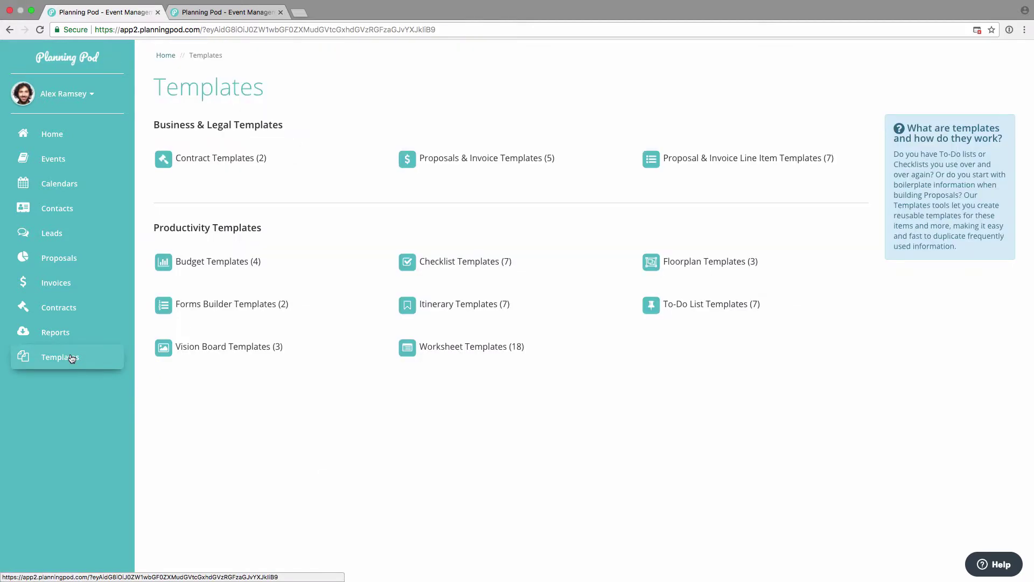
click(221, 346)
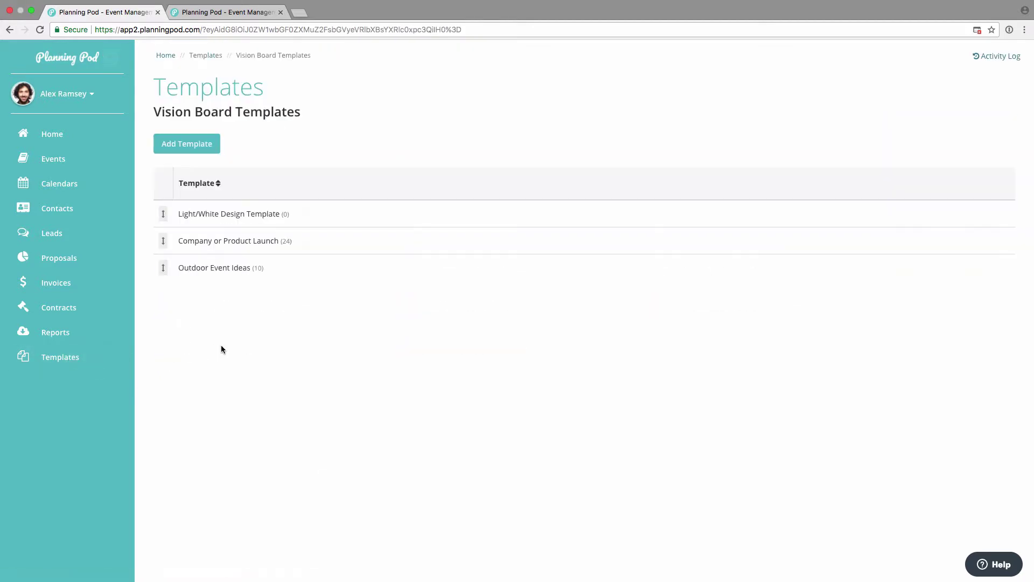
click(209, 149)
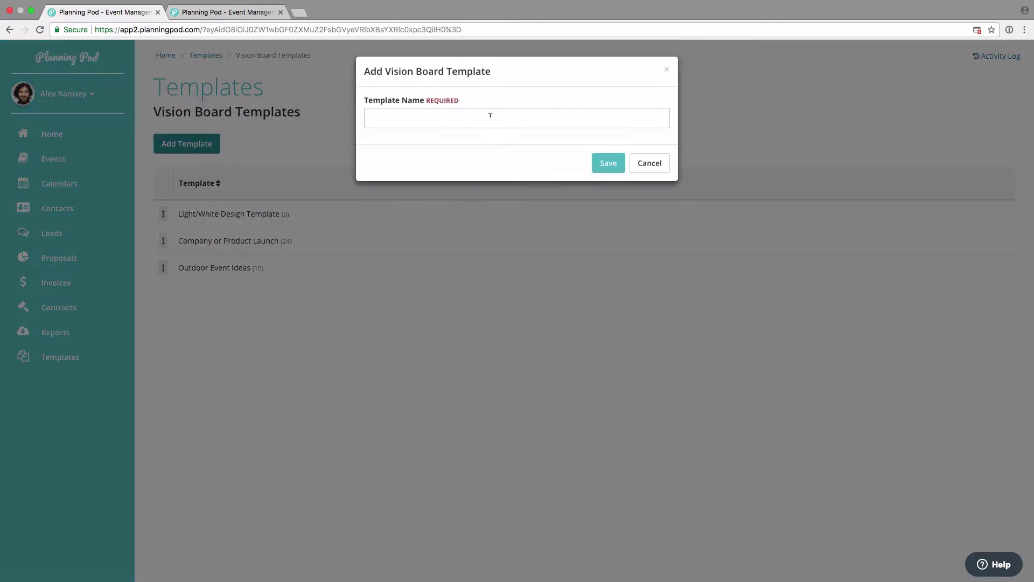
click(649, 164)
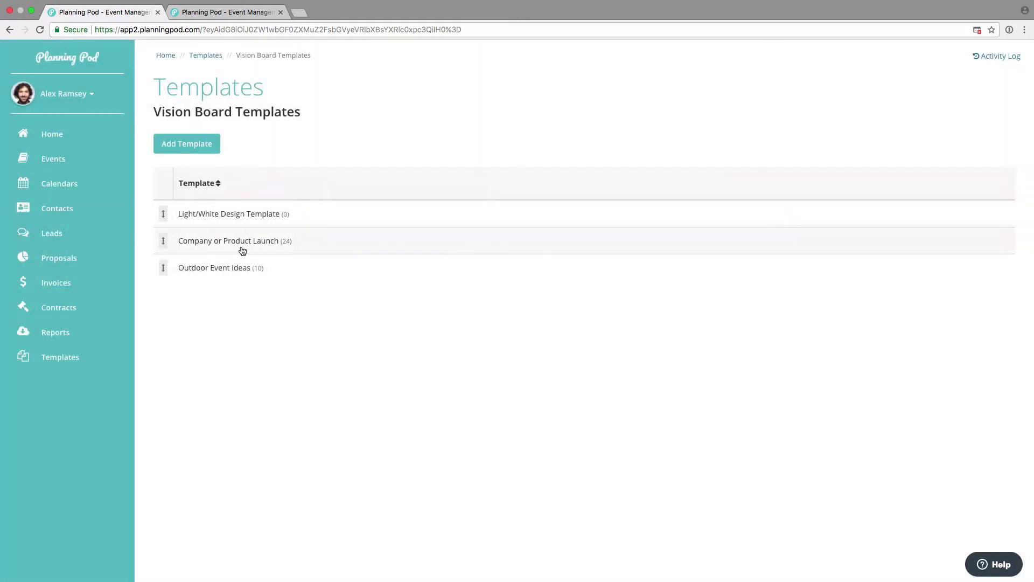
click(223, 269)
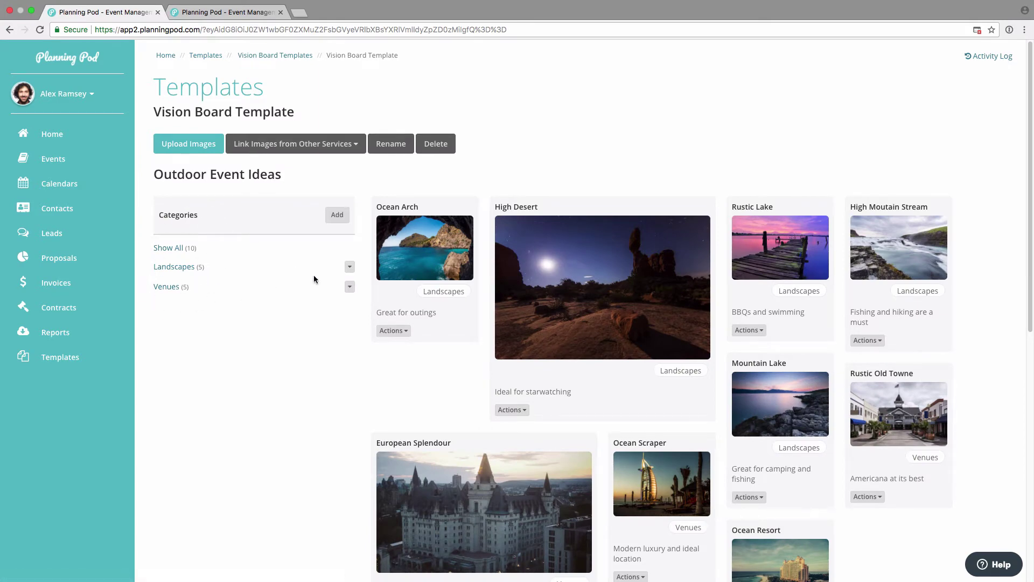
Check the outside-image link services and the Ocean Arch image's size and edit options
scroll(556, 354, down, 2)
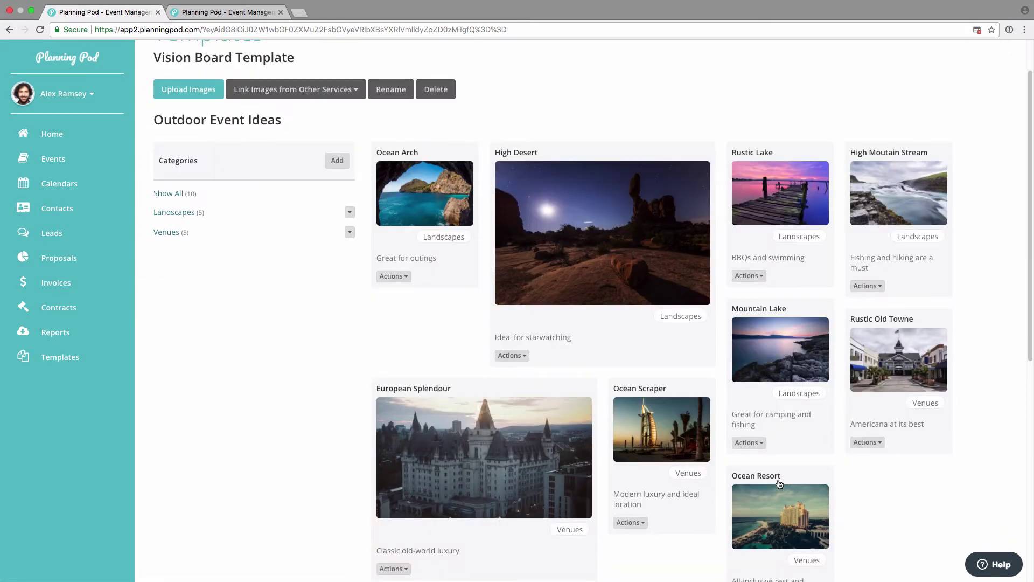
click(325, 93)
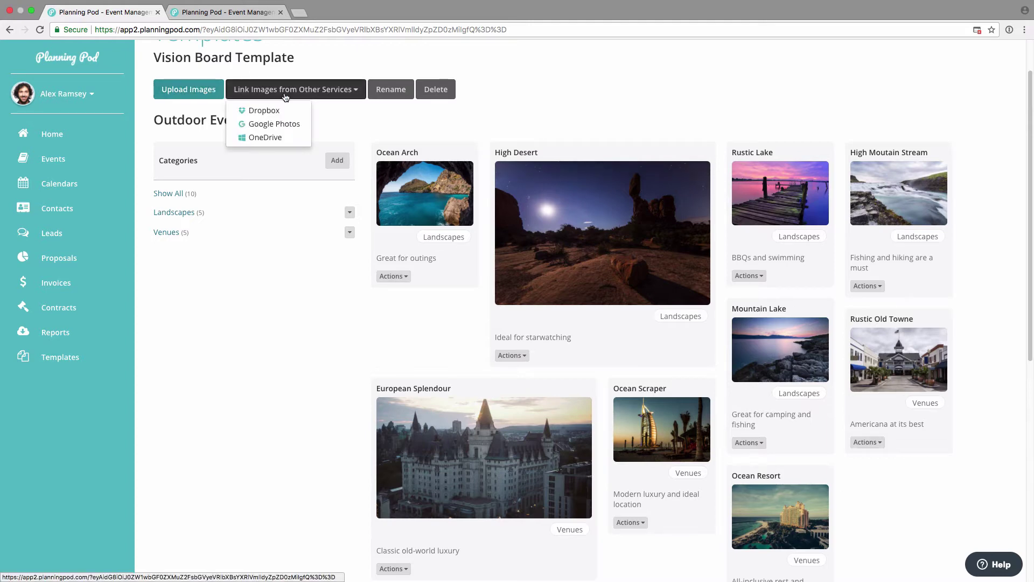
click(353, 120)
click(394, 276)
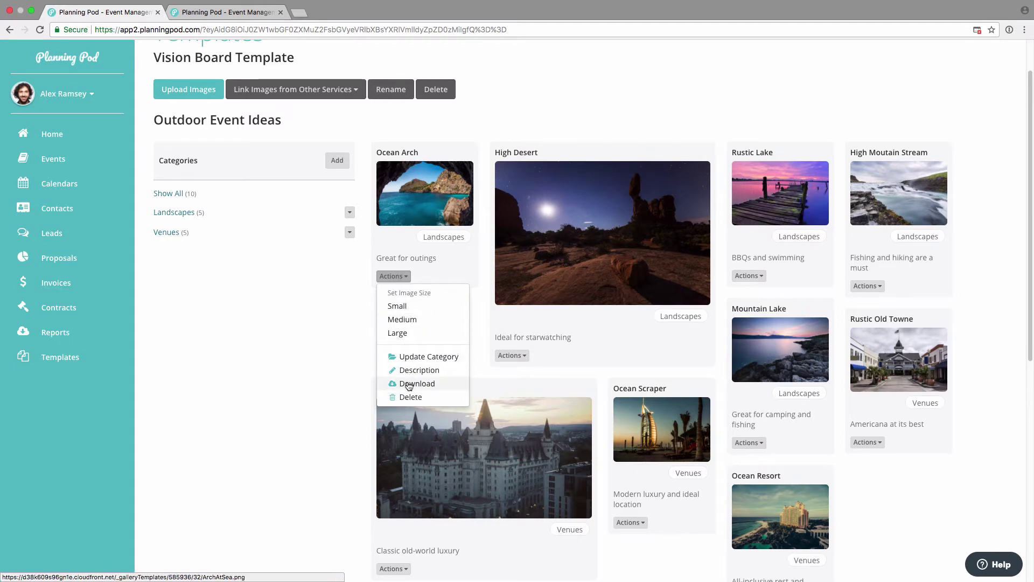
Close the image options and open the Grand Opening Party event's vision board
click(328, 343)
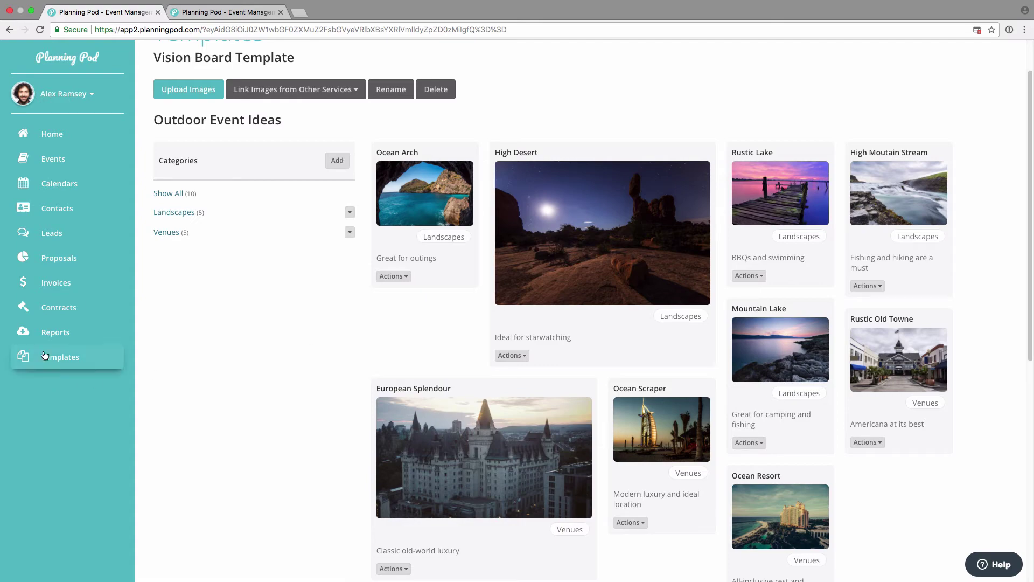
click(61, 160)
scroll(273, 345, down, 5)
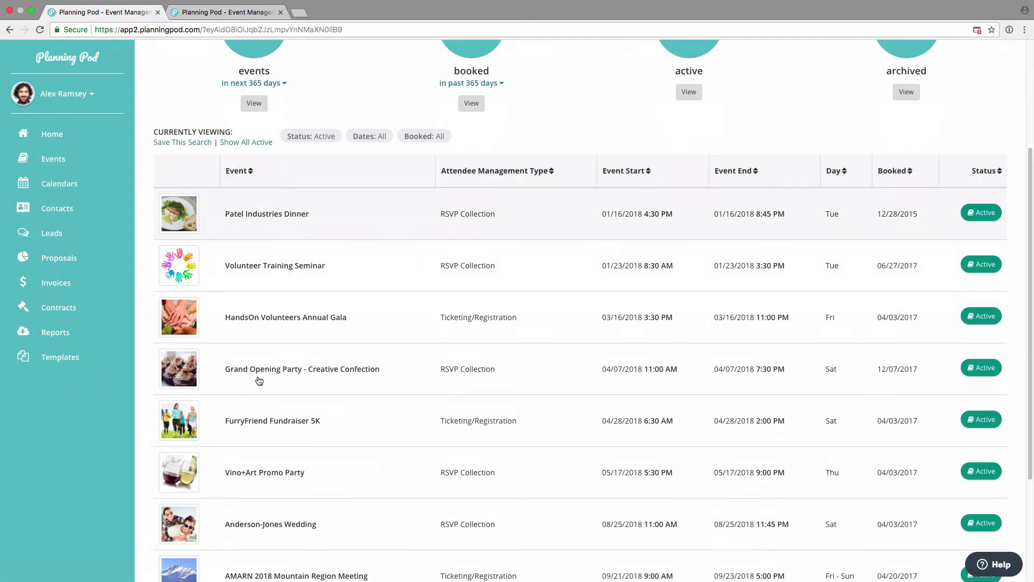
scroll(259, 381, down, 1)
click(289, 318)
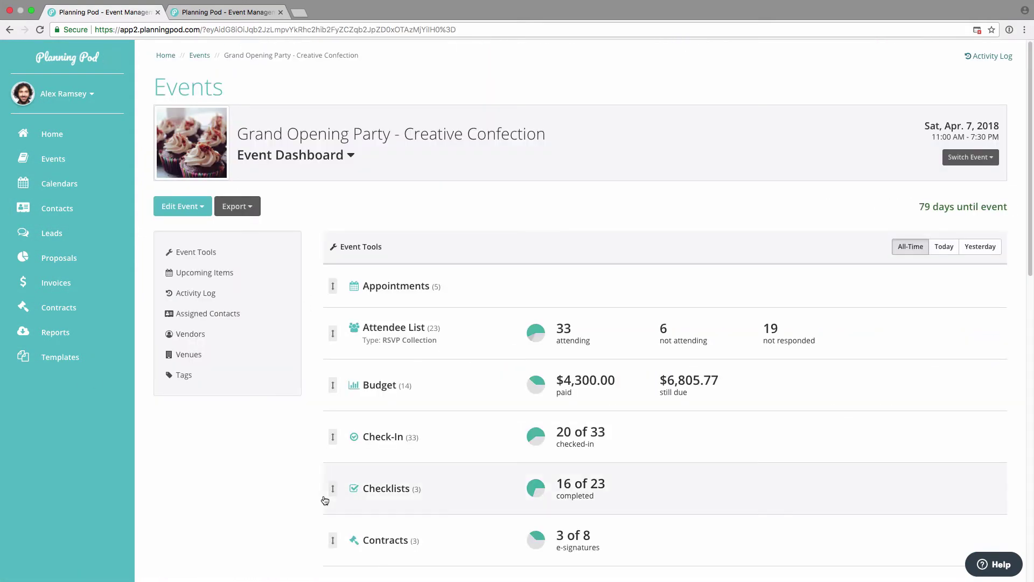
scroll(326, 495, down, 10)
scroll(327, 501, down, 3)
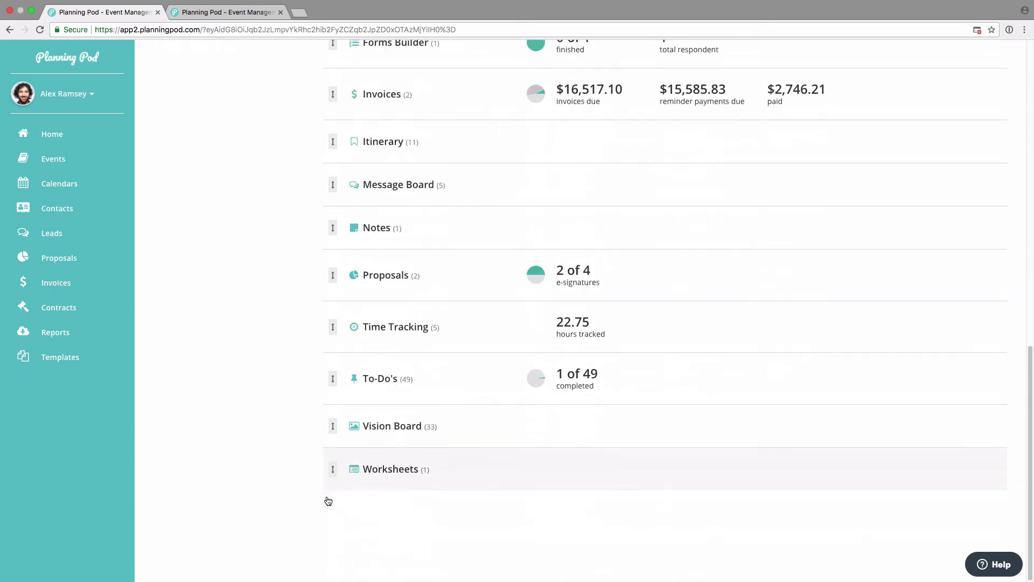
click(415, 426)
Select Outdoor Event Ideas under Import/Export > Import Template, then cancel the import
click(272, 207)
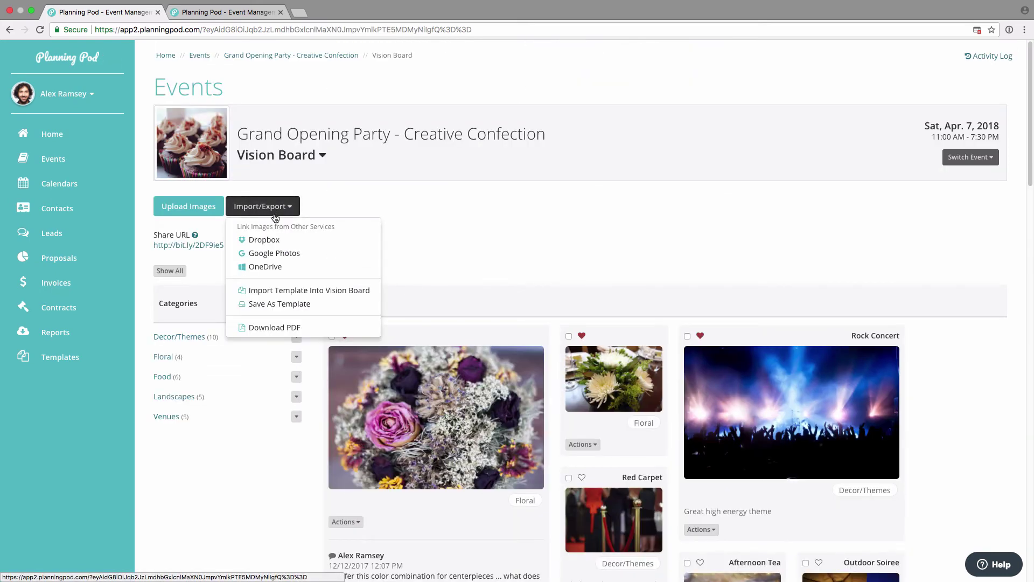
click(342, 291)
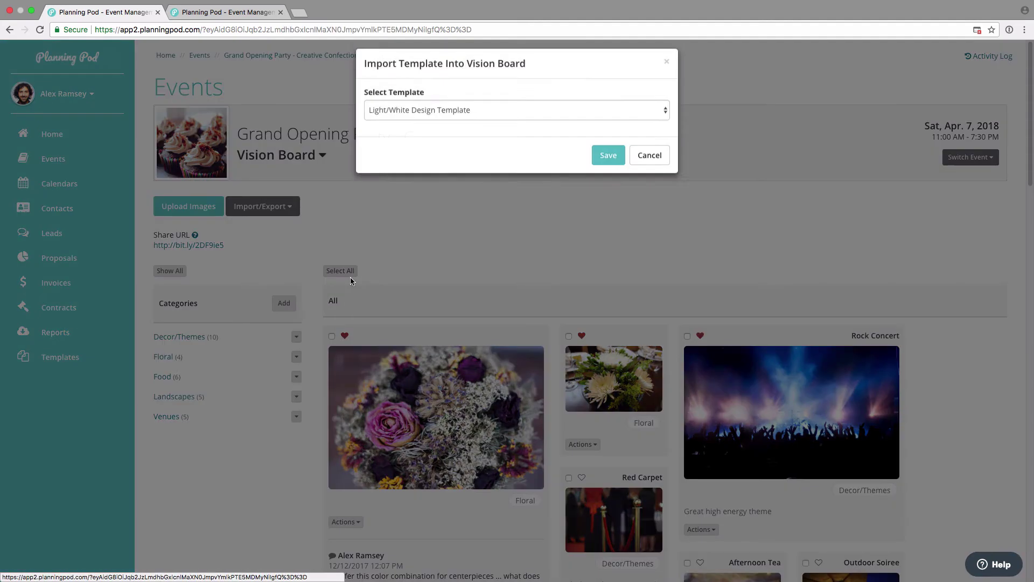
click(447, 120)
click(437, 138)
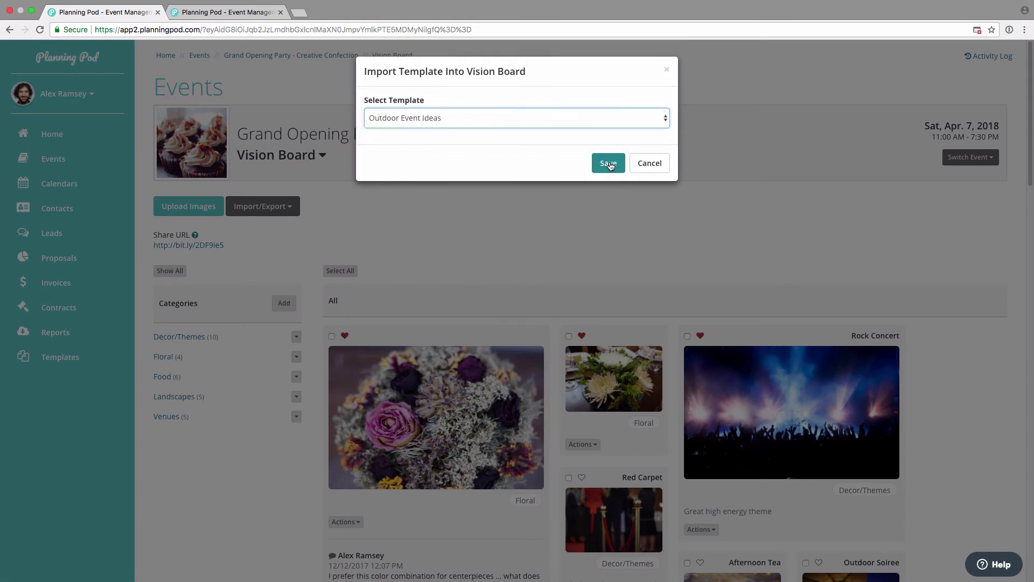
click(643, 164)
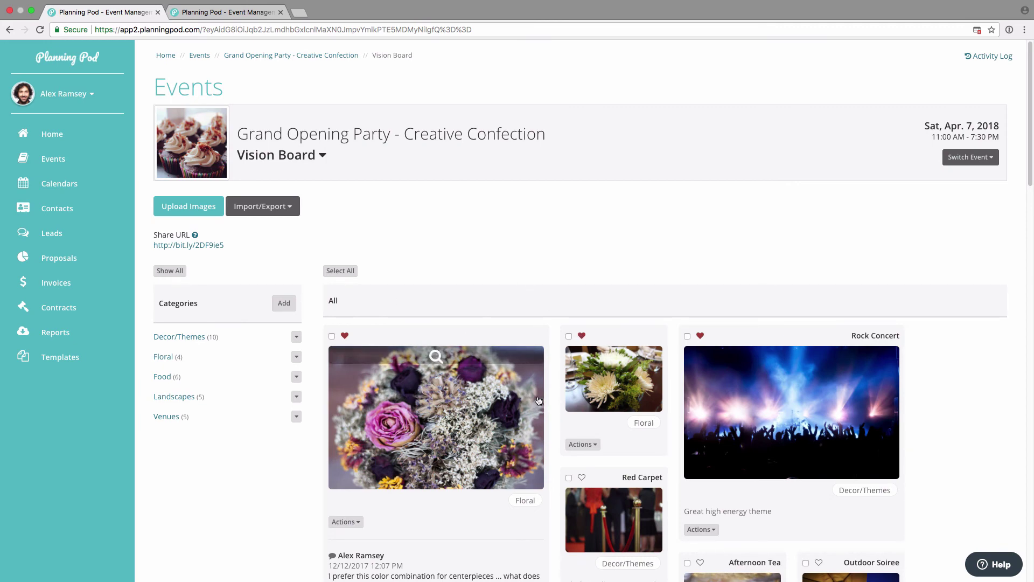
scroll(538, 400, down, 5)
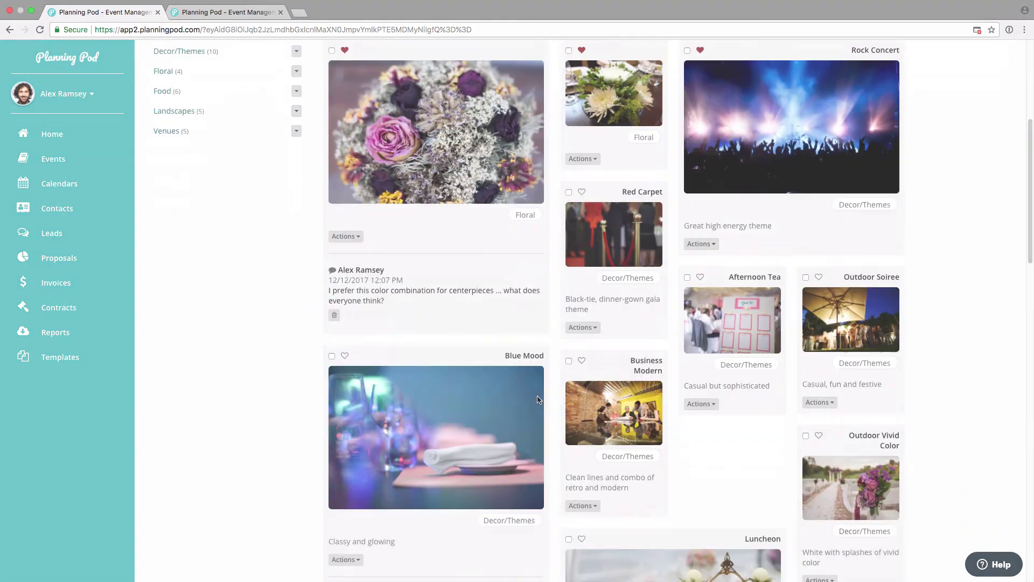